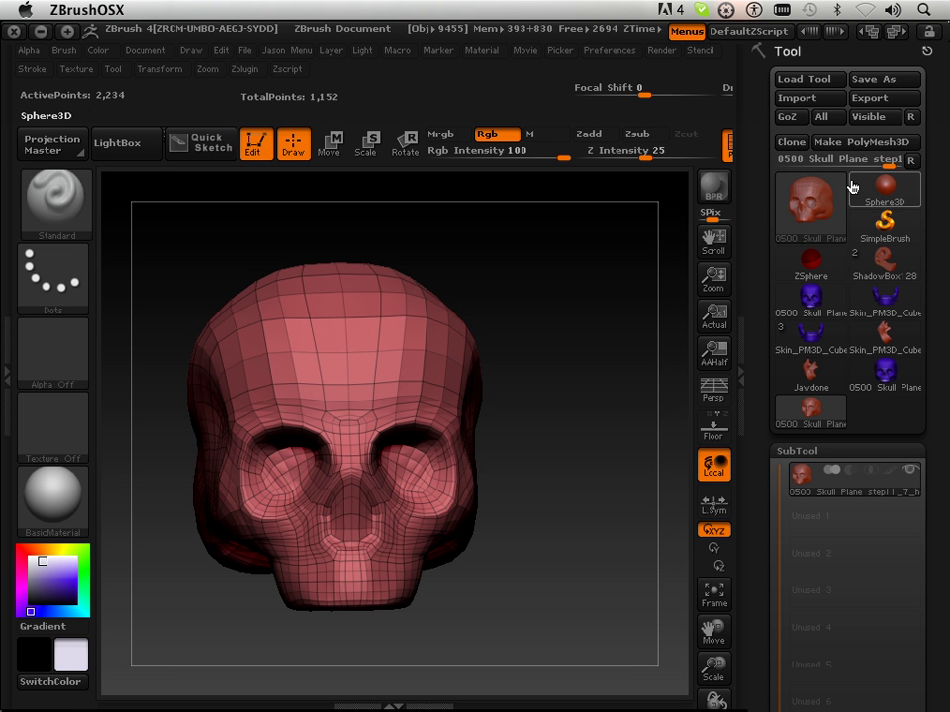
Convert the skull to a PolyMesh3D and save it as a ZTool named skull_done in the 0500 Leson Files folder
{"action": "left_click_drag", "start_coordinate": [556, 368], "coordinate": [629, 347]}
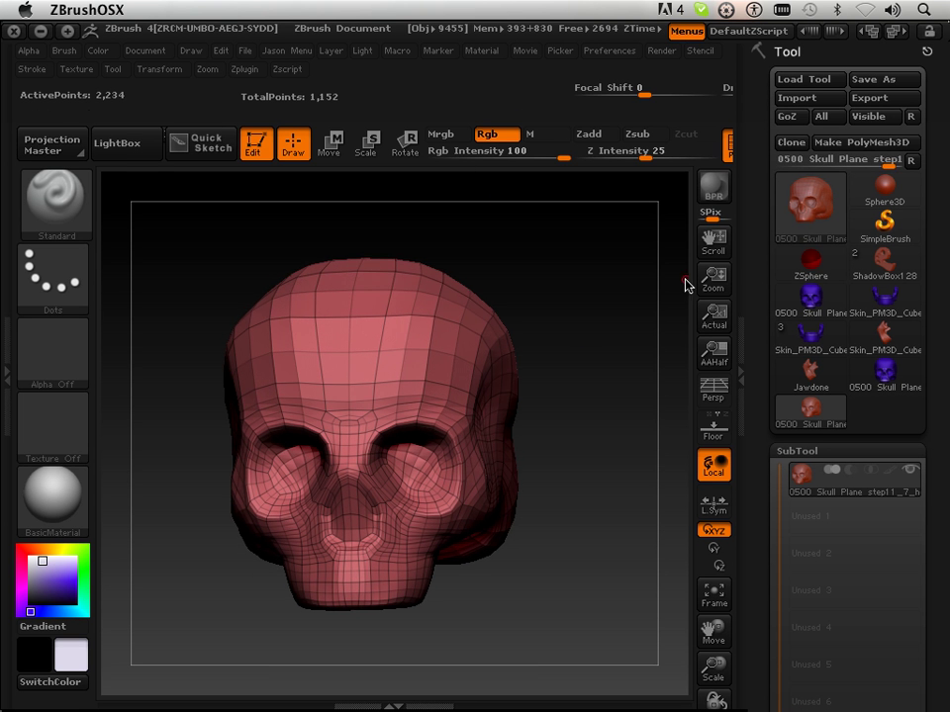
{"action": "left_click", "coordinate": [842, 149]}
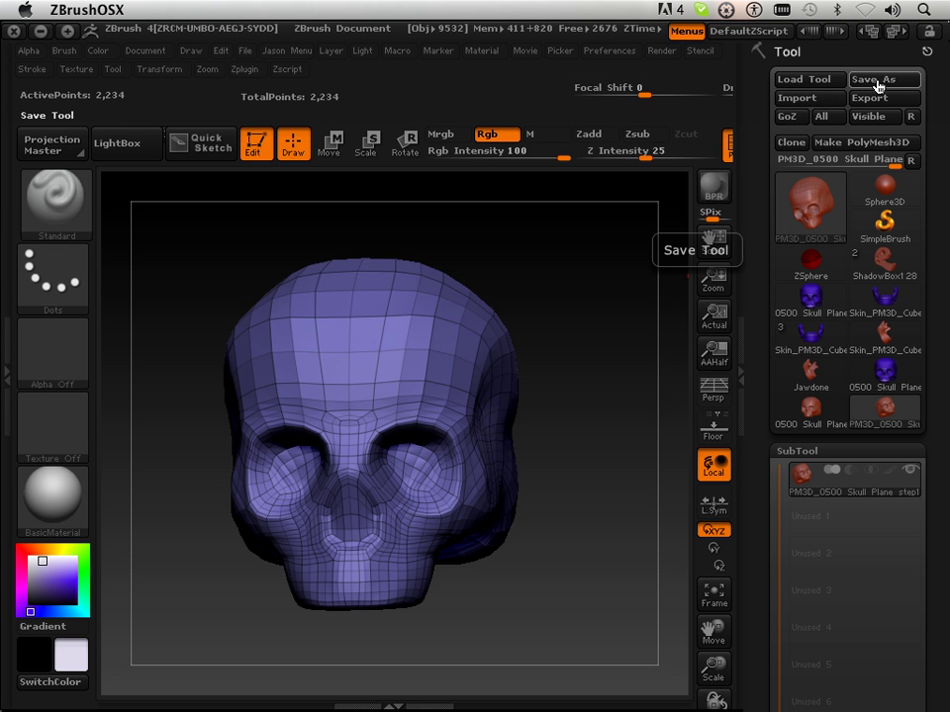
{"action": "left_click", "coordinate": [878, 80]}
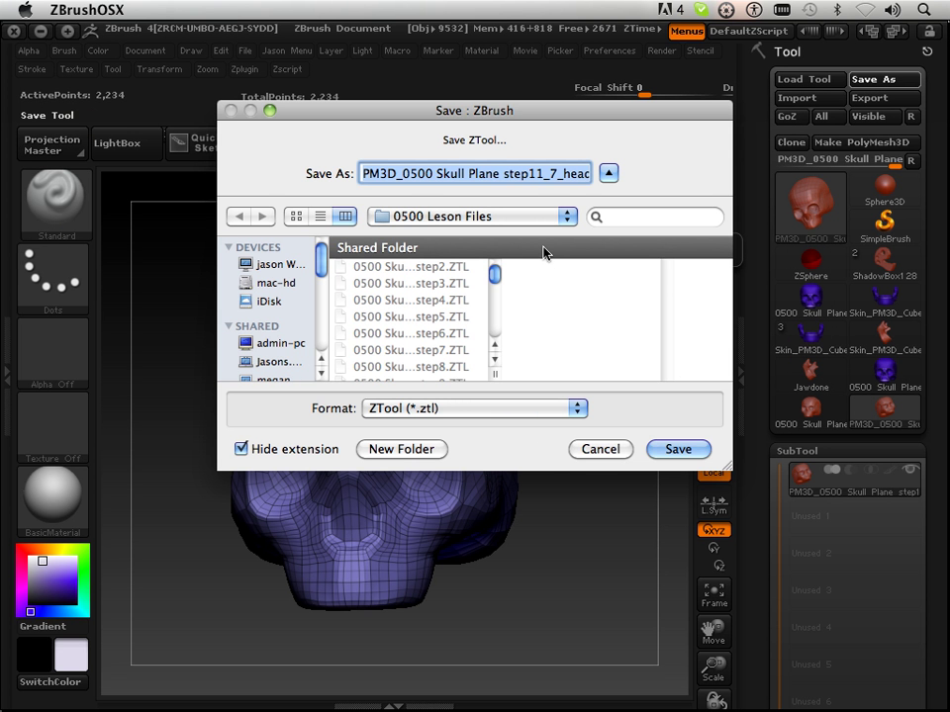
{"action": "type", "text": "SKU"}
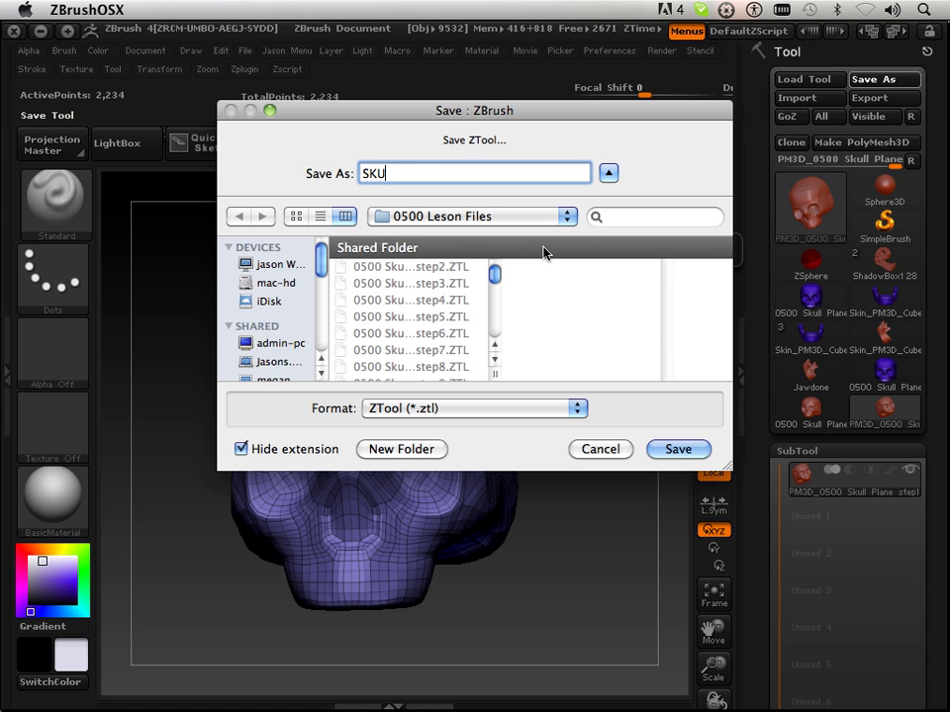
{"action": "type", "text": "LL_DO"}
{"action": "key", "text": "BackSpace"}
{"action": "key", "text": "BackSpace"}
{"action": "key", "text": "BackSpace"}
{"action": "key", "text": "BackSpace"}
{"action": "key", "text": "BackSpace"}
{"action": "key", "text": "BackSpace"}
{"action": "key", "text": "BackSpace"}
{"action": "key", "text": "BackSpace"}
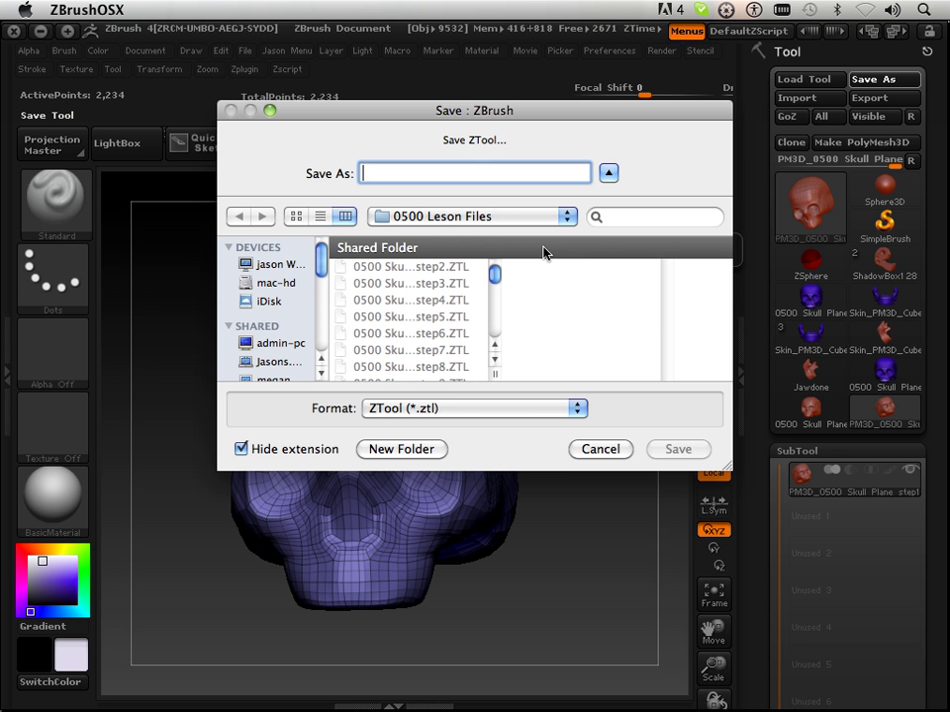
{"action": "type", "text": "skull_done"}
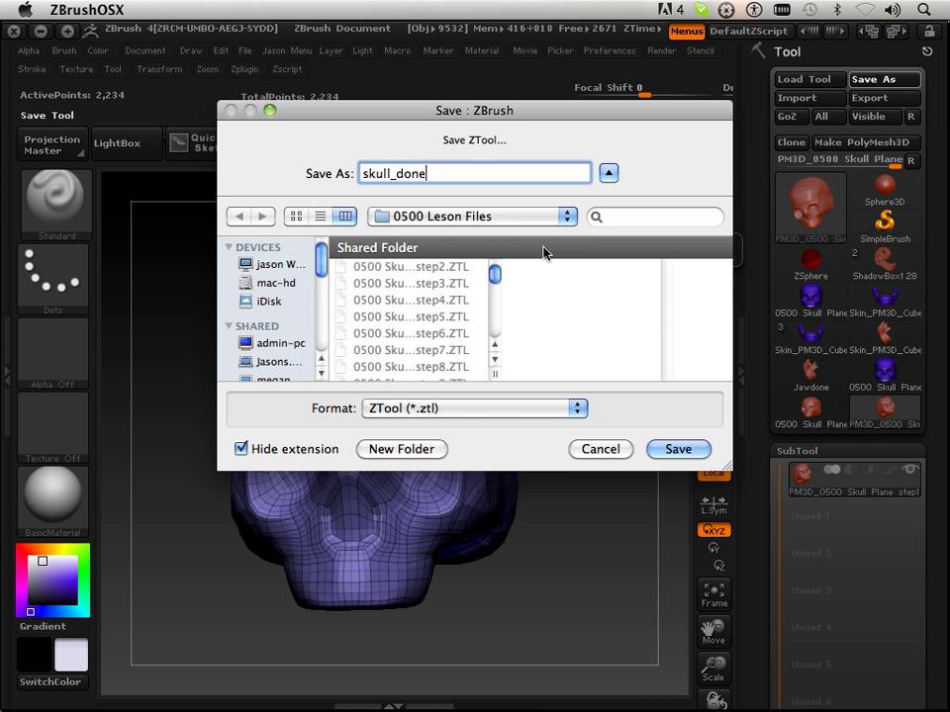
{"action": "key", "text": "Return"}
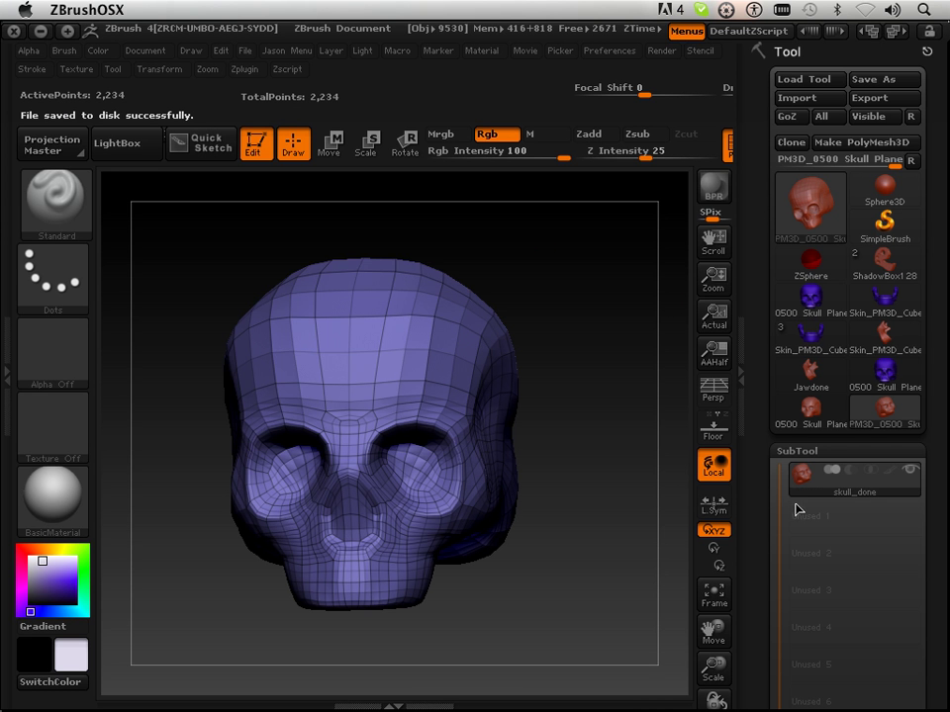
Look through the loaded skull and jaw tools to find the model that contains the reference image planes
{"action": "mouse_move", "coordinate": [879, 433]}
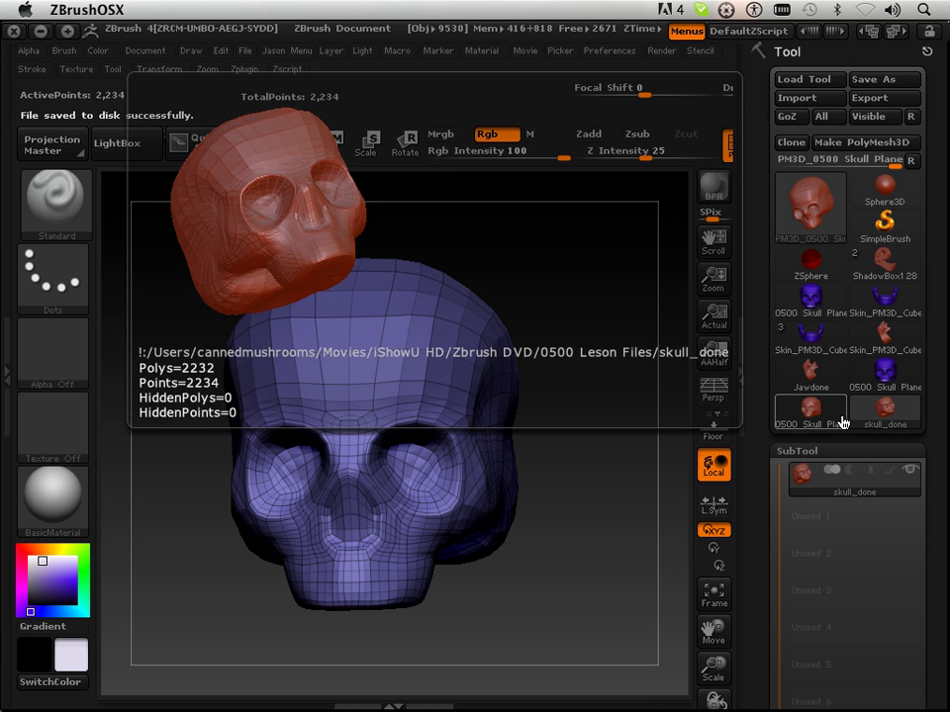
{"action": "mouse_move", "coordinate": [853, 420]}
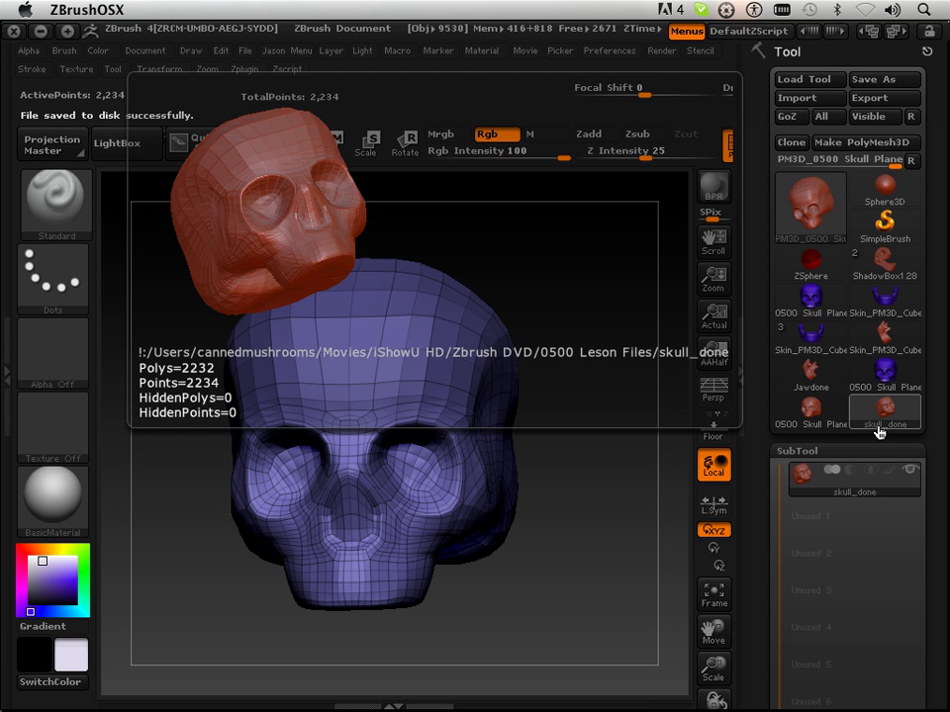
{"action": "mouse_move", "coordinate": [811, 388]}
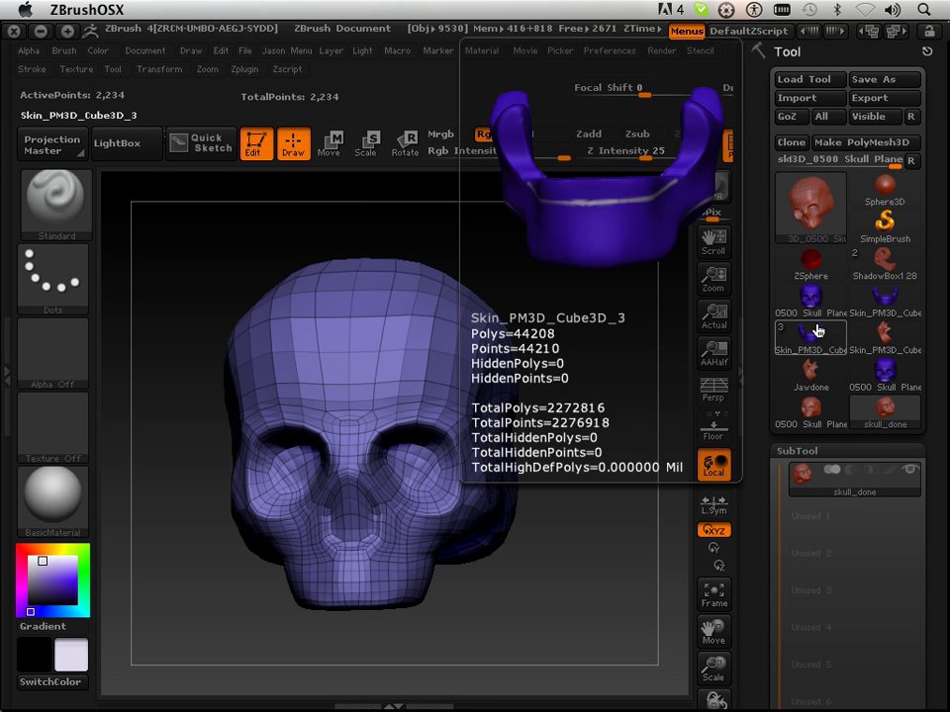
{"action": "left_click", "coordinate": [817, 312]}
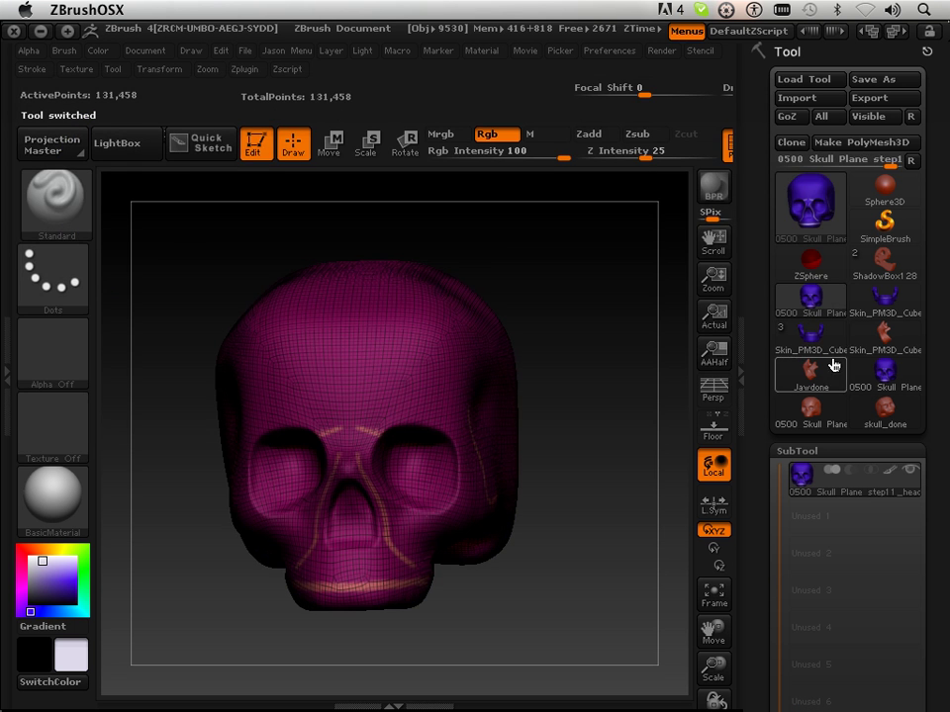
{"action": "left_click", "coordinate": [885, 300]}
{"action": "left_click", "coordinate": [812, 267]}
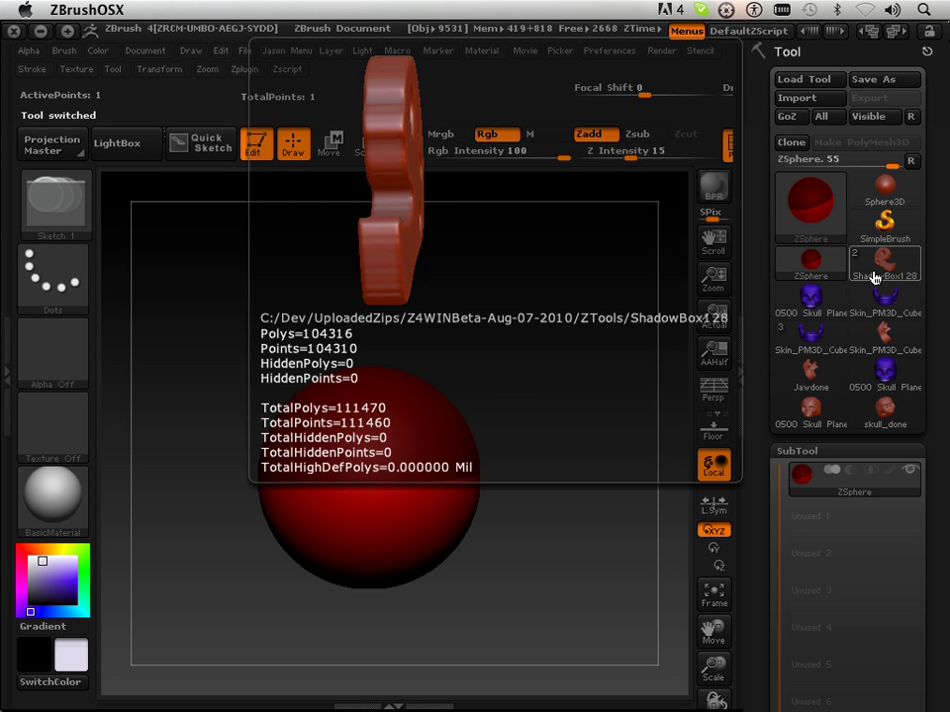
{"action": "left_click", "coordinate": [886, 269]}
{"action": "left_click", "coordinate": [887, 366]}
{"action": "left_click", "coordinate": [814, 334]}
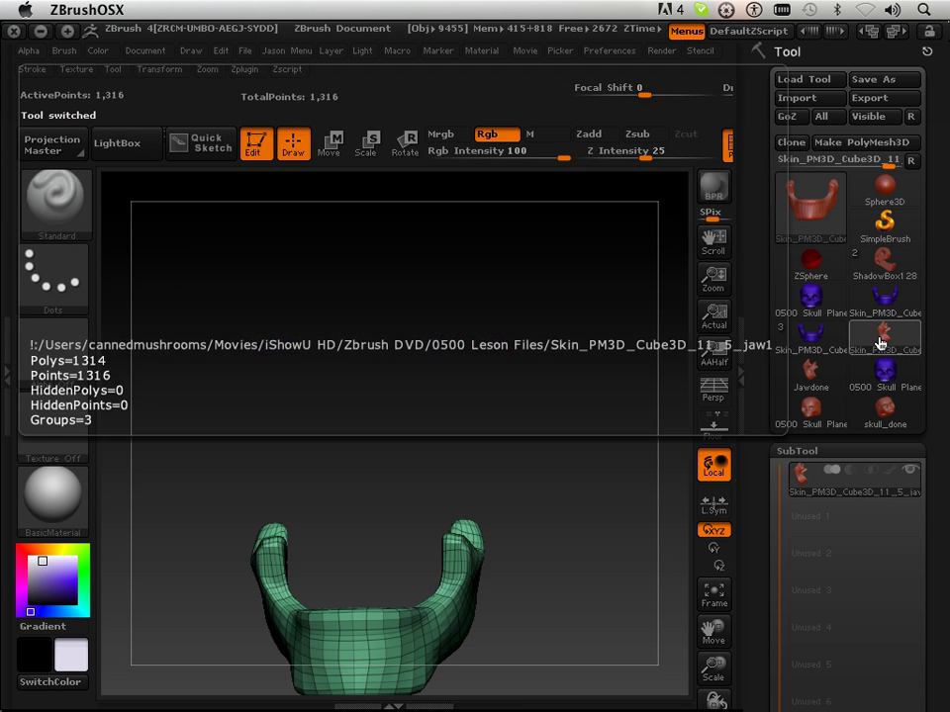
{"action": "left_click", "coordinate": [813, 376]}
{"action": "left_click", "coordinate": [814, 415]}
{"action": "left_click", "coordinate": [884, 406]}
{"action": "mouse_move", "coordinate": [829, 277]}
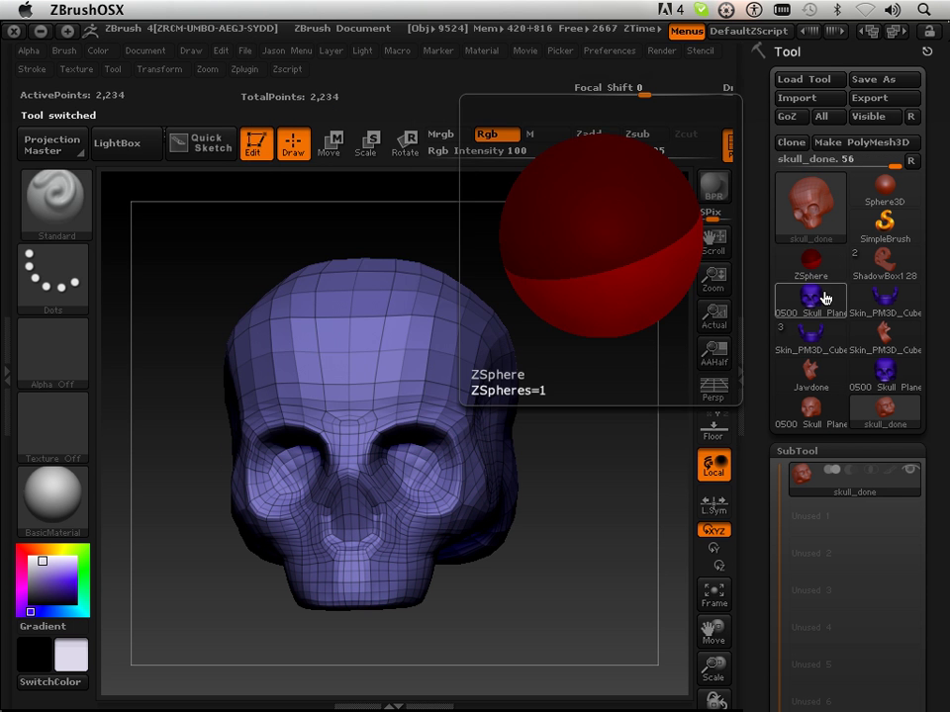
{"action": "left_click", "coordinate": [822, 277]}
{"action": "left_click", "coordinate": [813, 307]}
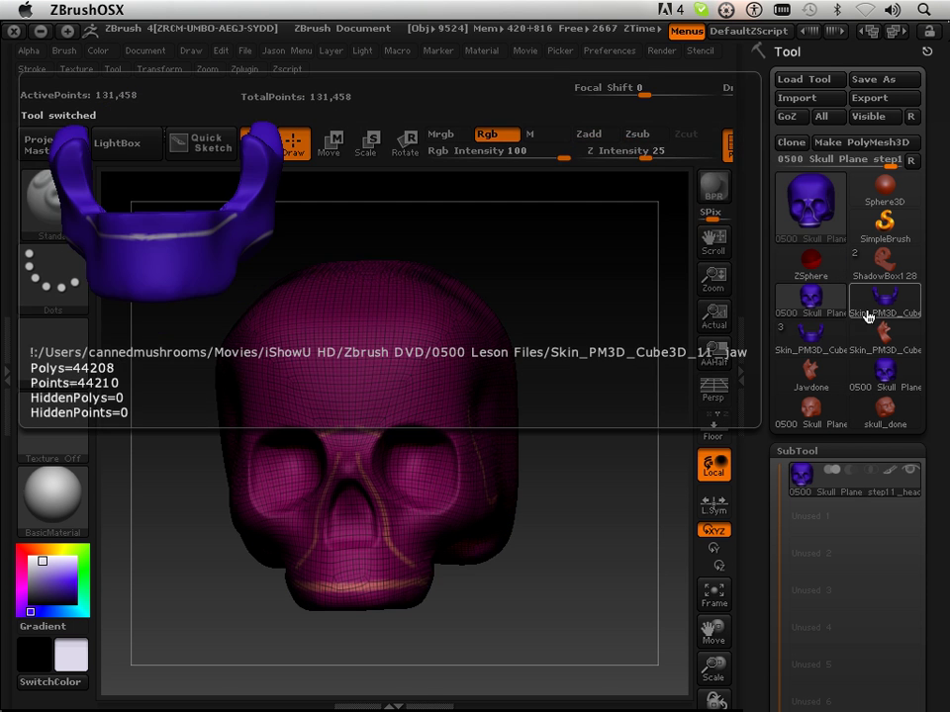
{"action": "left_click", "coordinate": [817, 315]}
{"action": "left_click", "coordinate": [887, 342]}
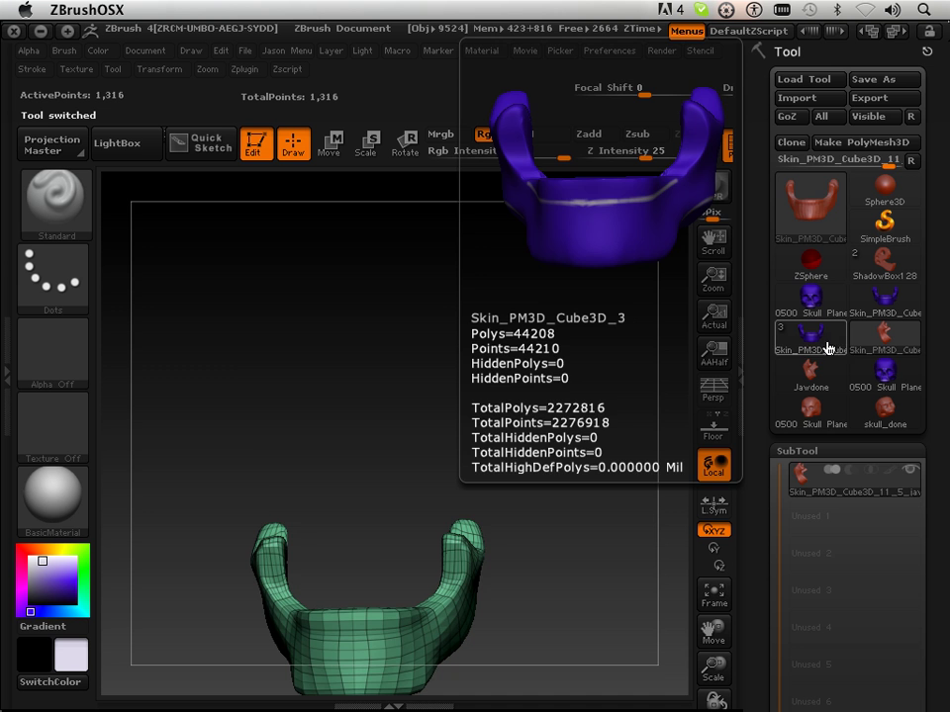
Switch to the three-part Skin_PM3D_Cube3D_3 tool and delete its jaw and cranium subtools, keeping only the reference planes
{"action": "left_click", "coordinate": [821, 346]}
{"action": "mouse_move", "coordinate": [836, 494]}
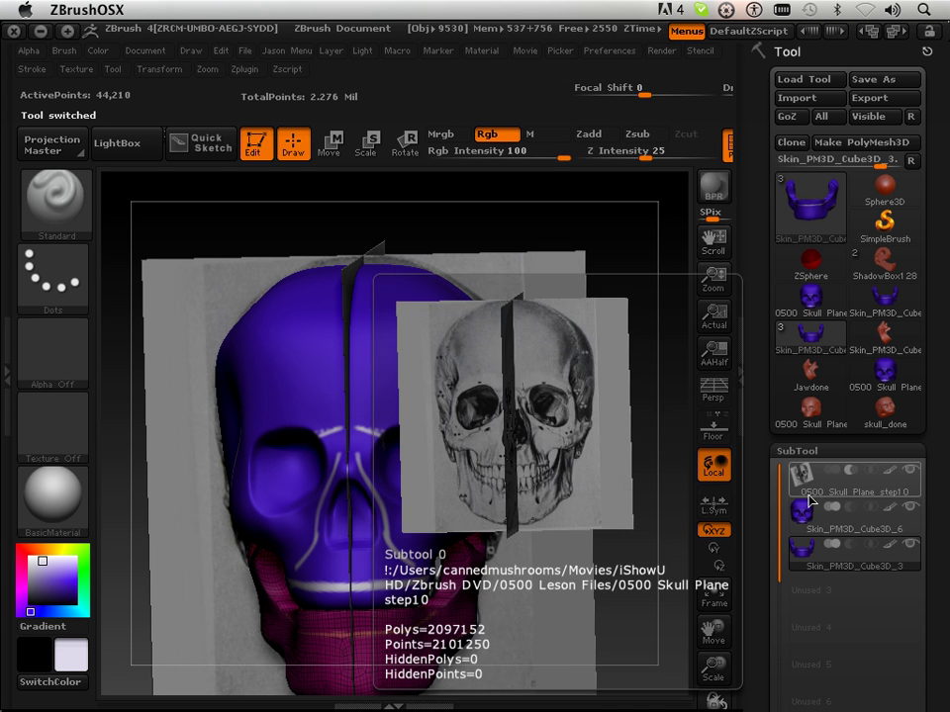
{"action": "left_click_drag", "start_coordinate": [763, 551], "coordinate": [748, 450]}
{"action": "scroll", "coordinate": [748, 450], "scroll_direction": "down", "scroll_amount": 2}
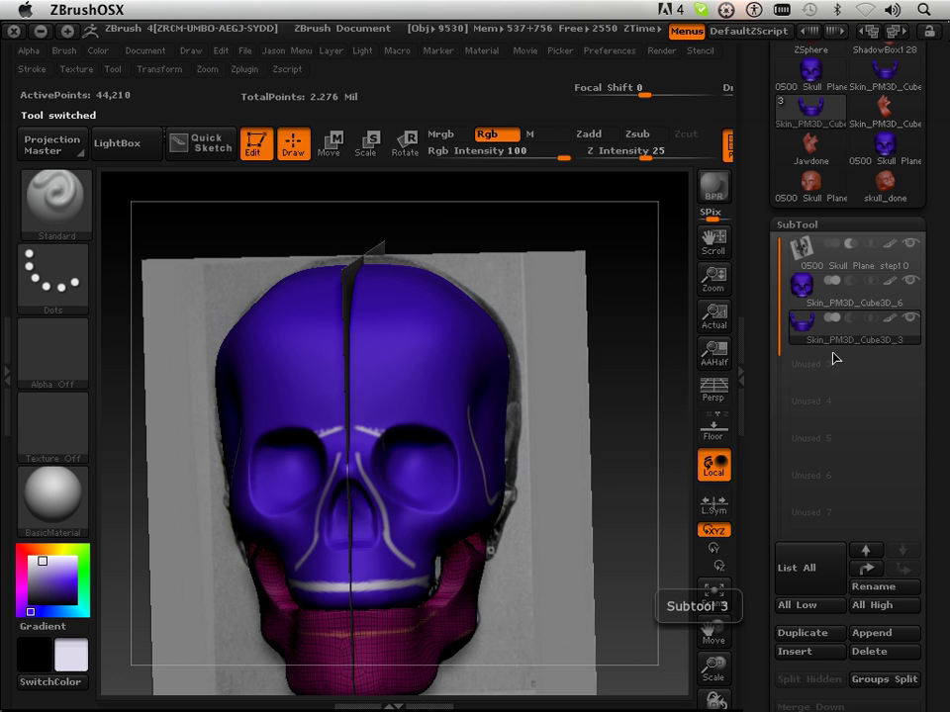
{"action": "mouse_move", "coordinate": [831, 324]}
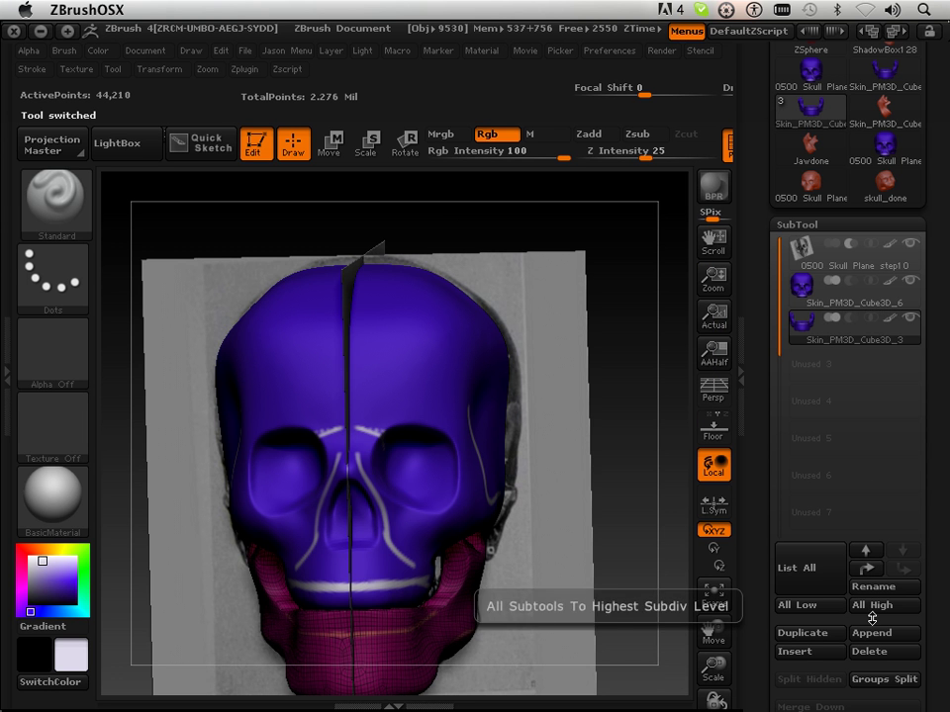
{"action": "left_click", "coordinate": [871, 652]}
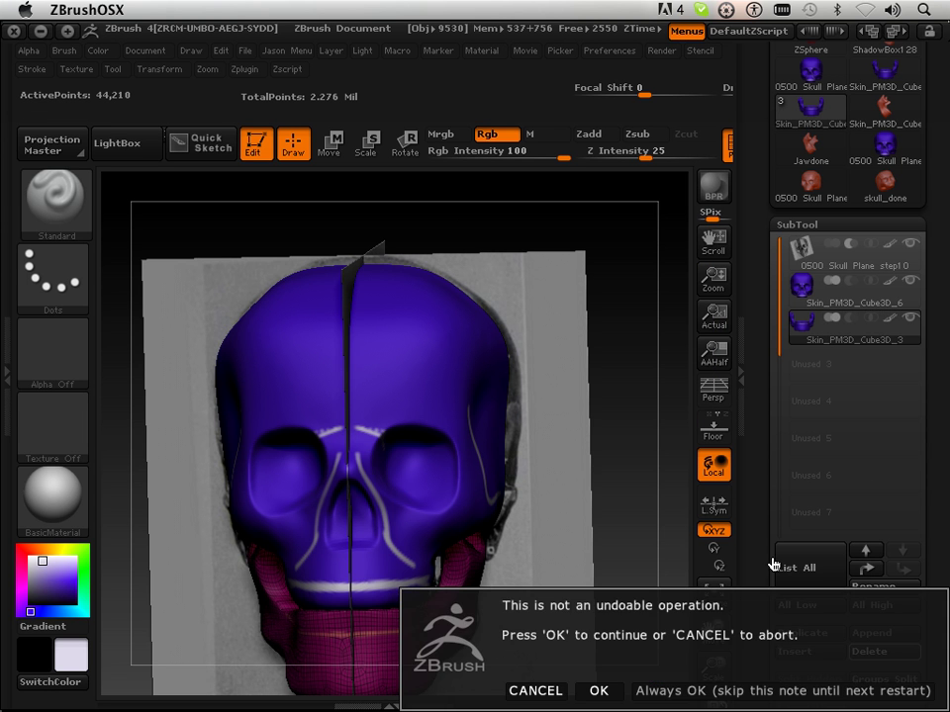
{"action": "left_click", "coordinate": [600, 691]}
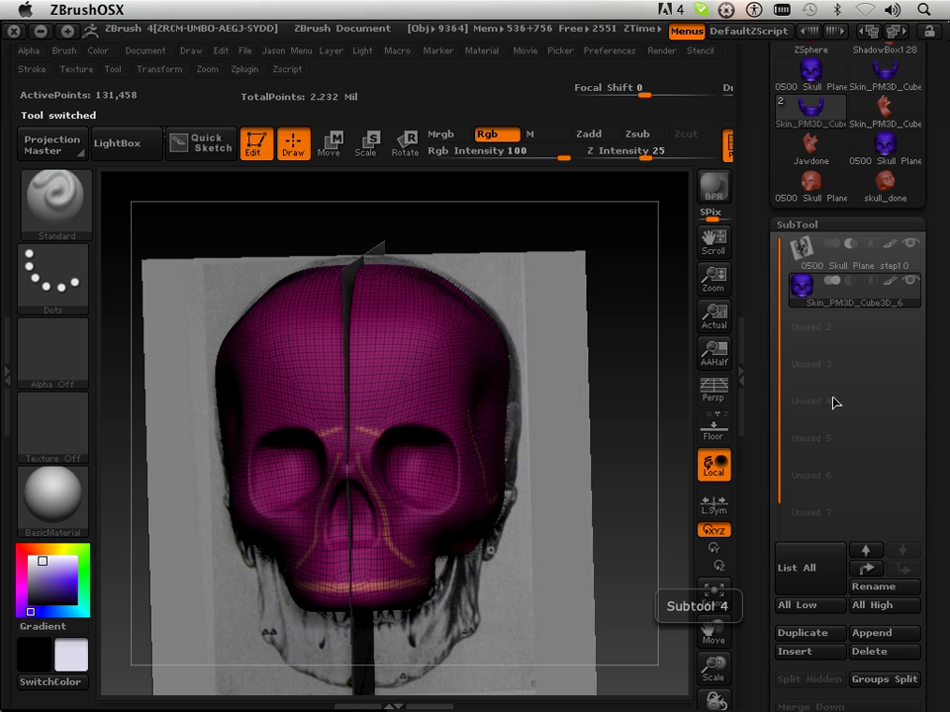
{"action": "left_click", "coordinate": [858, 650]}
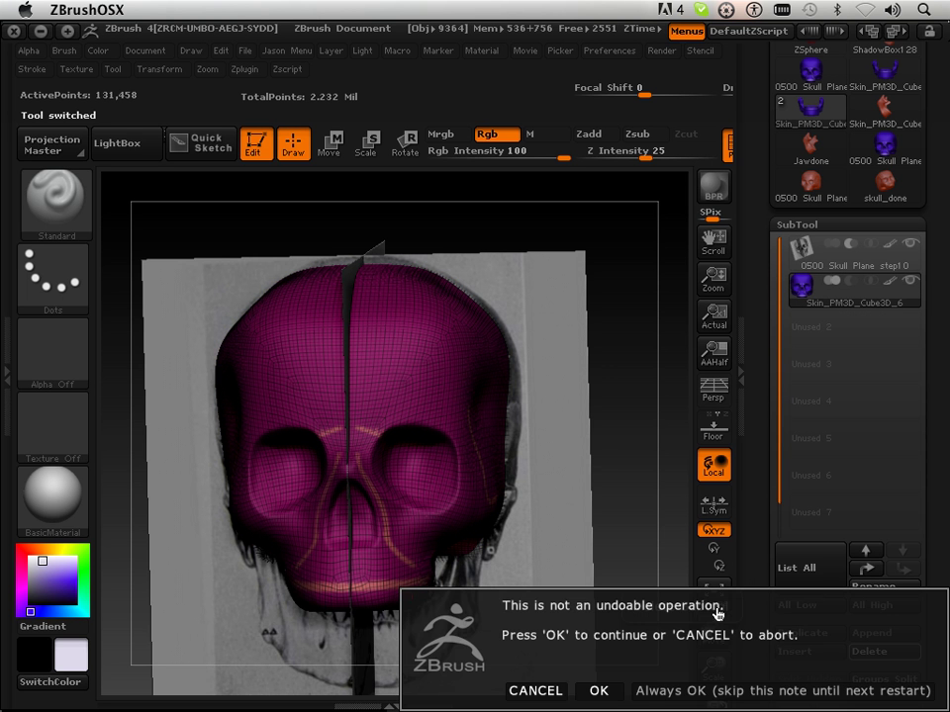
{"action": "left_click", "coordinate": [599, 690]}
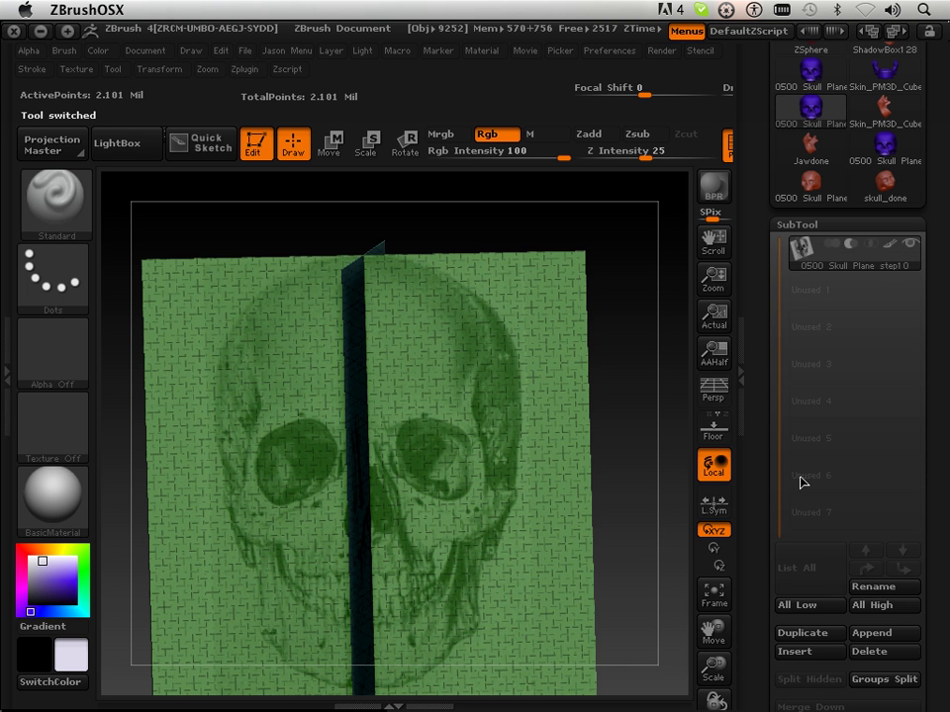
Append the skull_done and Jawdone meshes as subtools to the reference planes
{"action": "left_click", "coordinate": [871, 636]}
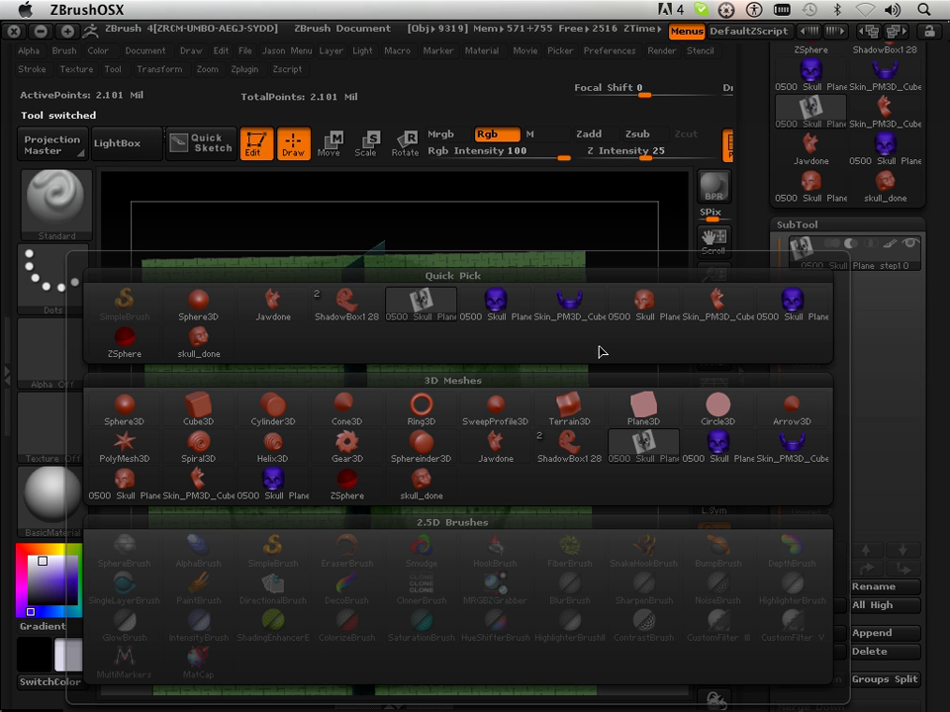
{"action": "left_click", "coordinate": [196, 344]}
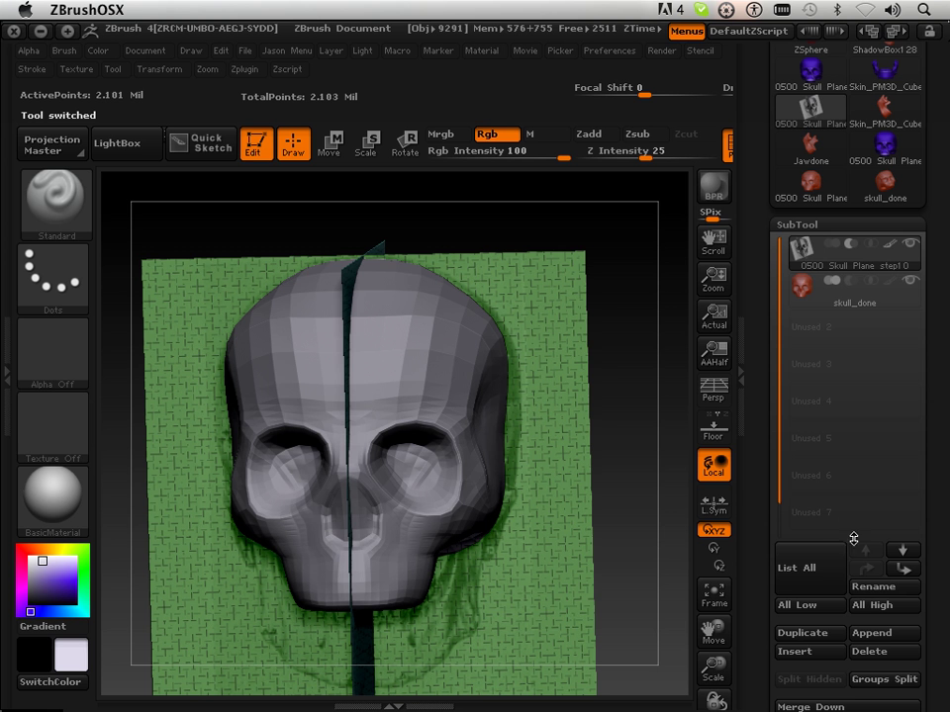
{"action": "left_click", "coordinate": [883, 639]}
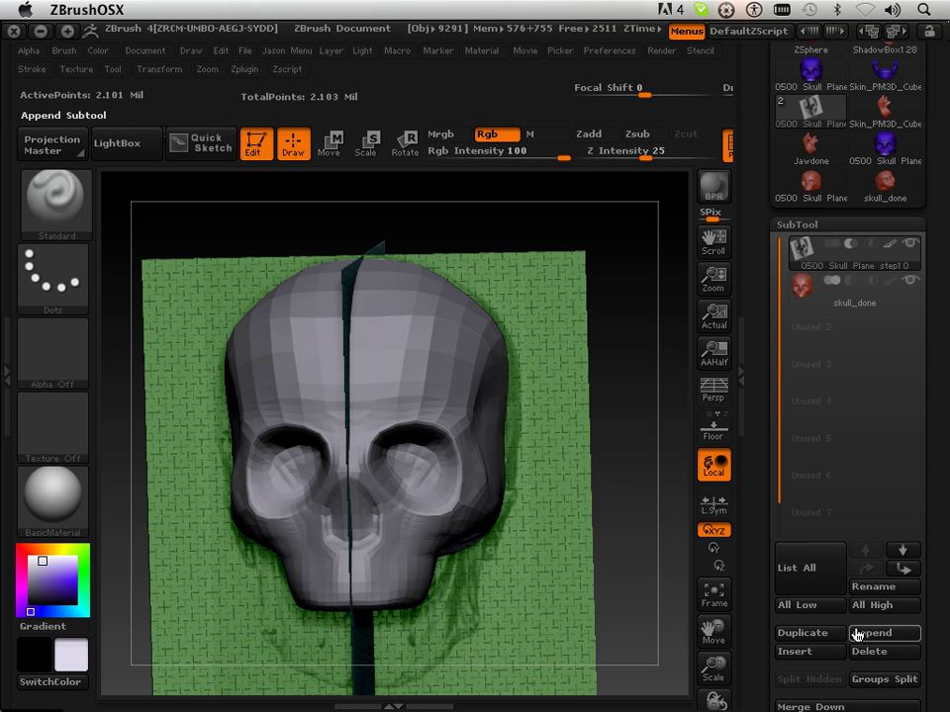
{"action": "left_click", "coordinate": [862, 639]}
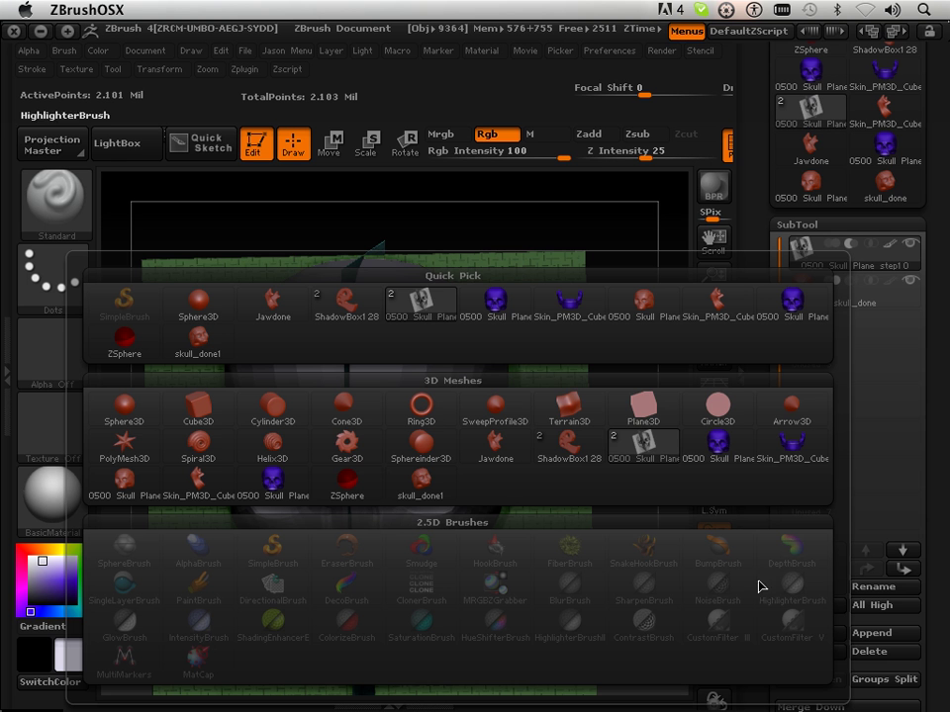
{"action": "left_click", "coordinate": [273, 307]}
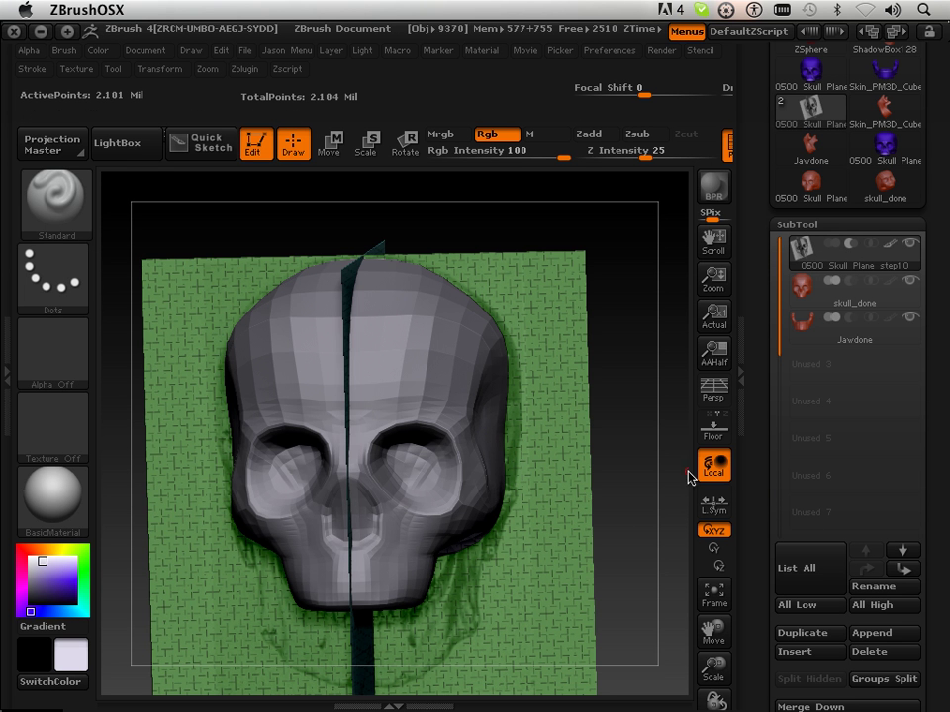
Select the Jawdone subtool and try to reposition it with a Move transpose line in side view
{"action": "left_click_drag", "start_coordinate": [639, 464], "coordinate": [576, 462]}
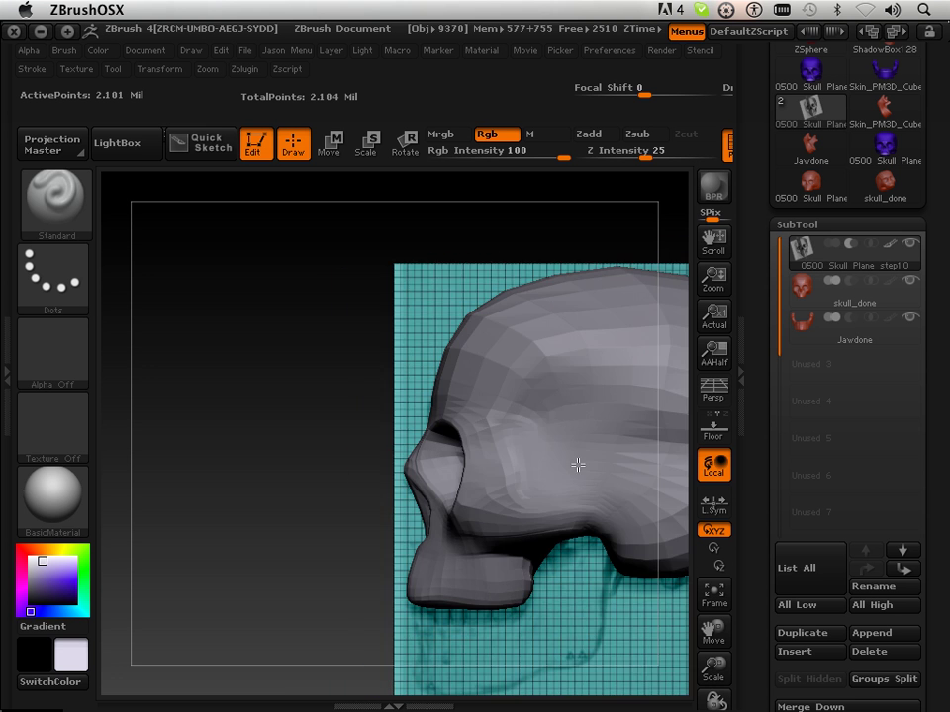
{"action": "left_click", "coordinate": [849, 339]}
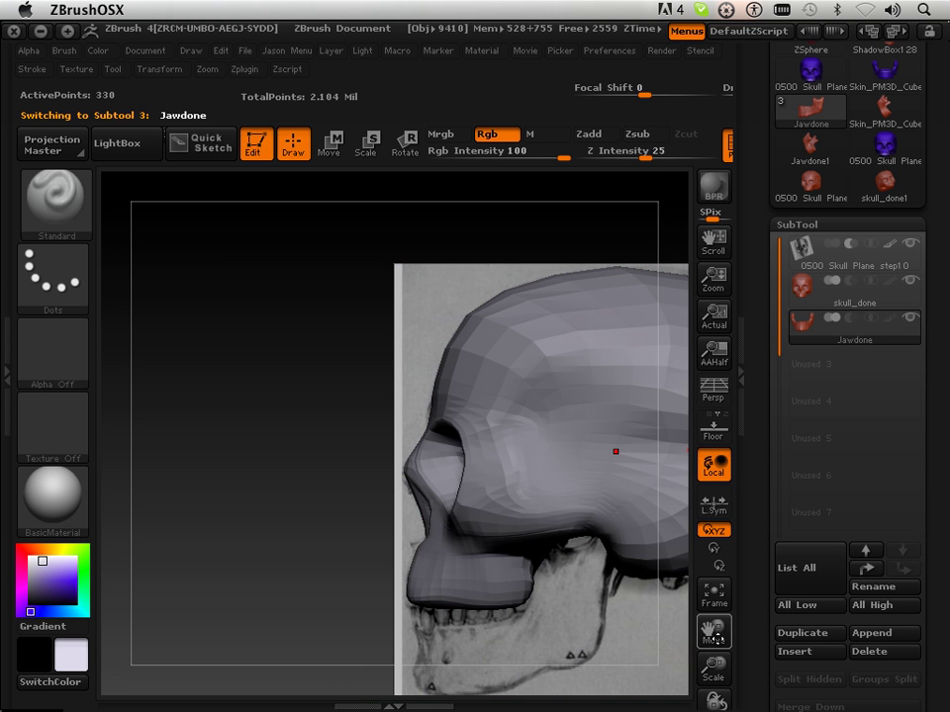
{"action": "left_click_drag", "start_coordinate": [712, 643], "coordinate": [505, 391]}
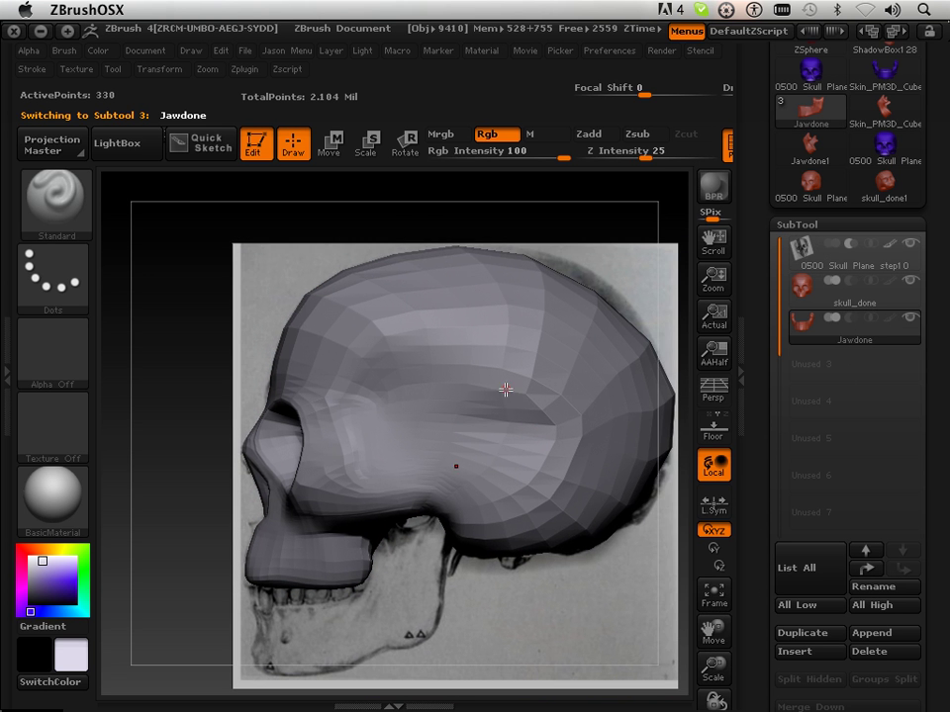
{"action": "left_click", "coordinate": [334, 148]}
{"action": "left_click_drag", "start_coordinate": [366, 458], "coordinate": [594, 468]}
{"action": "left_click_drag", "start_coordinate": [479, 463], "coordinate": [468, 496]}
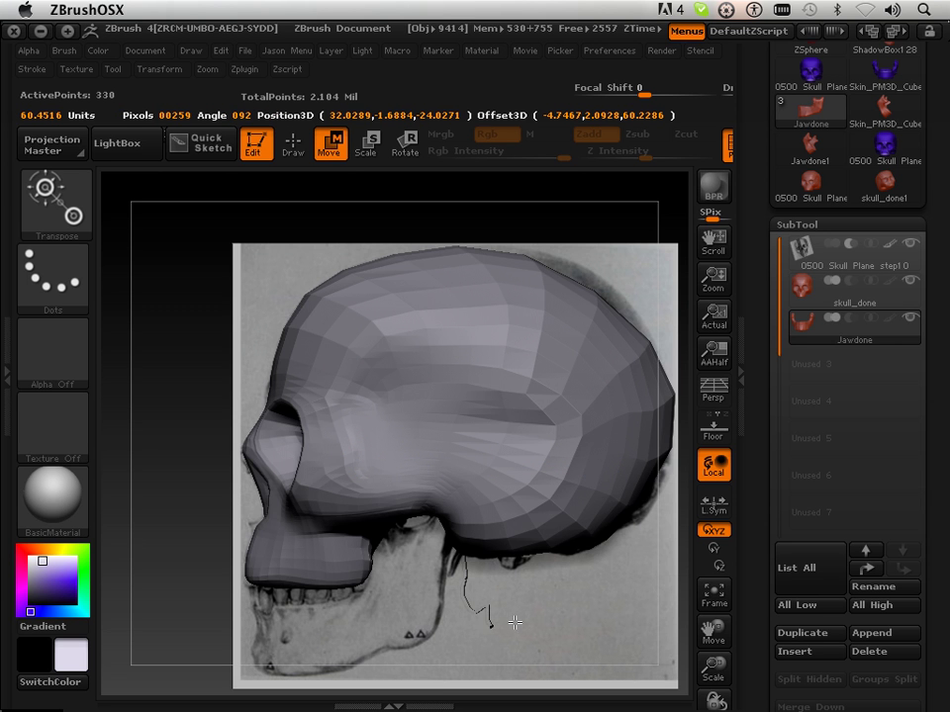
{"action": "left_click_drag", "start_coordinate": [511, 603], "coordinate": [519, 628]}
Isolate the Jawdone subtool to examine its size and position, and turn the other subtools back on
{"action": "left_click_drag", "start_coordinate": [198, 588], "coordinate": [358, 564]}
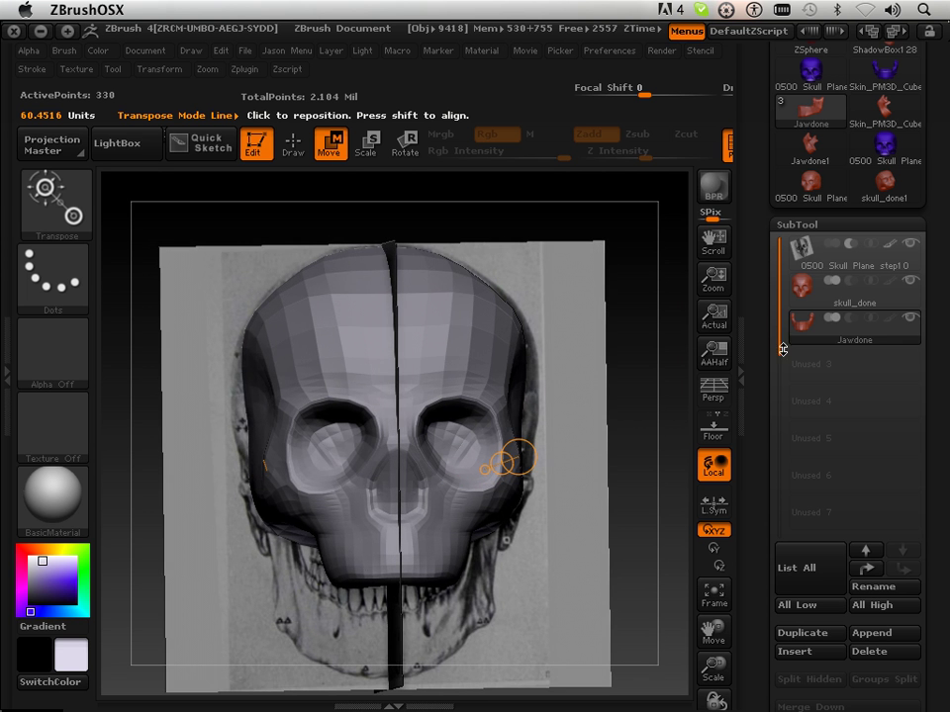
{"action": "left_click", "coordinate": [906, 322], "text": "shift"}
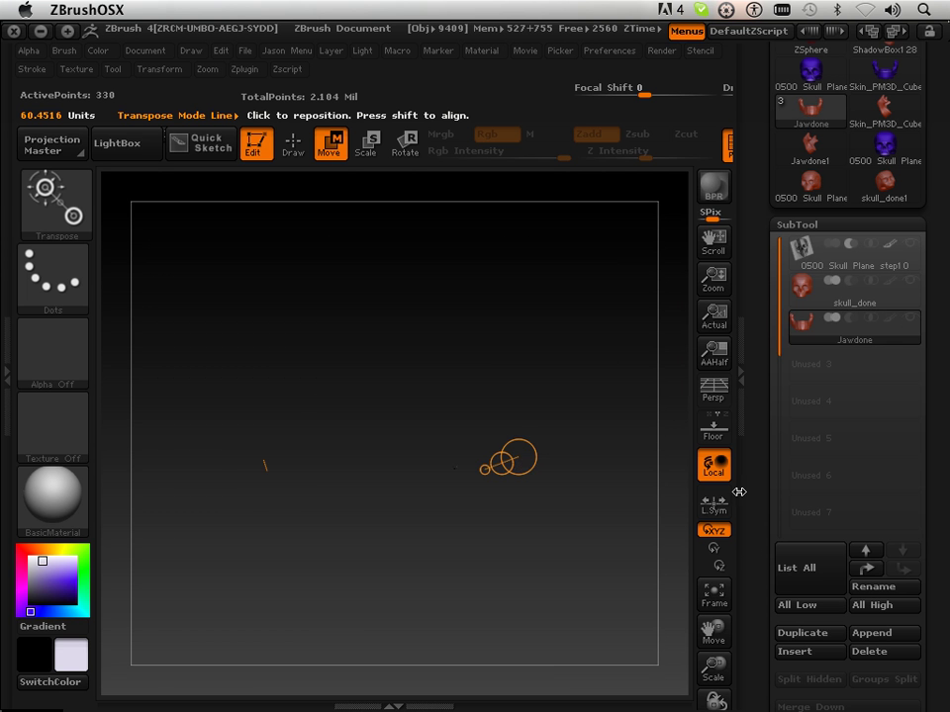
{"action": "left_click", "coordinate": [714, 672]}
{"action": "left_click_drag", "start_coordinate": [713, 674], "coordinate": [659, 326]}
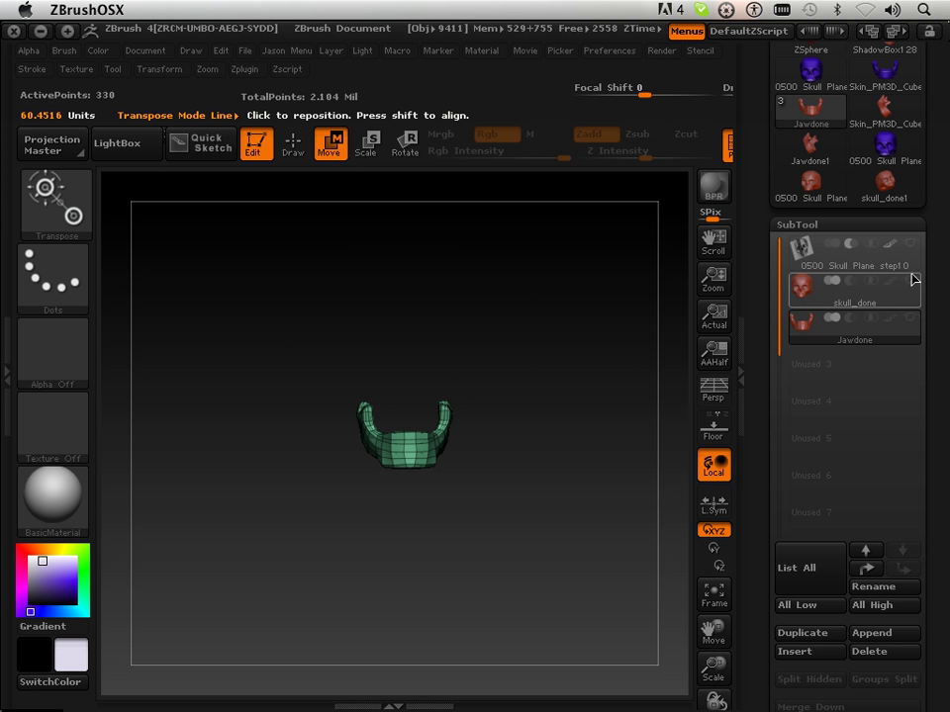
{"action": "left_click", "coordinate": [908, 317], "text": "shift"}
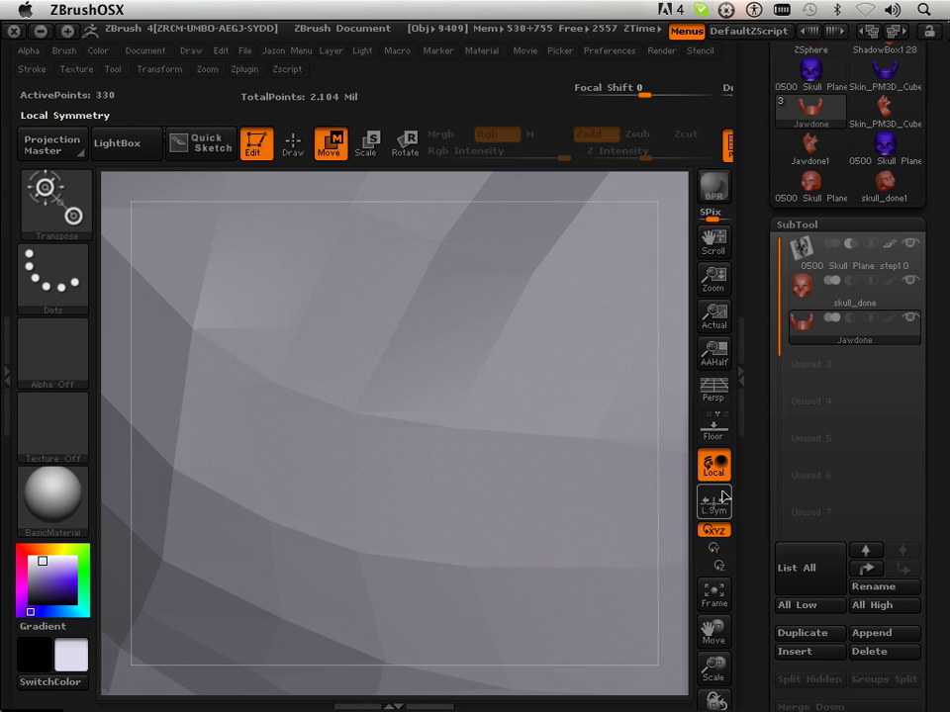
Hide the skull_done subtool and apply the Unify deformation to the Jawdone subtool
{"action": "left_click_drag", "start_coordinate": [714, 669], "coordinate": [670, 308]}
{"action": "left_click_drag", "start_coordinate": [718, 666], "coordinate": [701, 441]}
{"action": "left_click_drag", "start_coordinate": [642, 506], "coordinate": [543, 540]}
{"action": "left_click", "coordinate": [910, 280]}
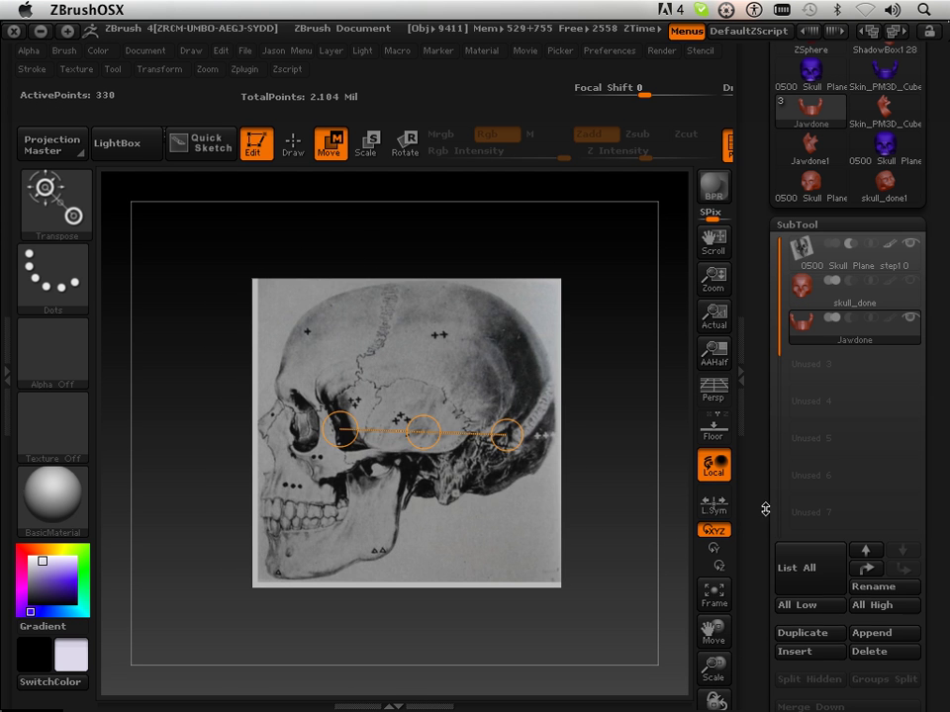
{"action": "left_click_drag", "start_coordinate": [758, 514], "coordinate": [733, 568]}
{"action": "left_click", "coordinate": [299, 154]}
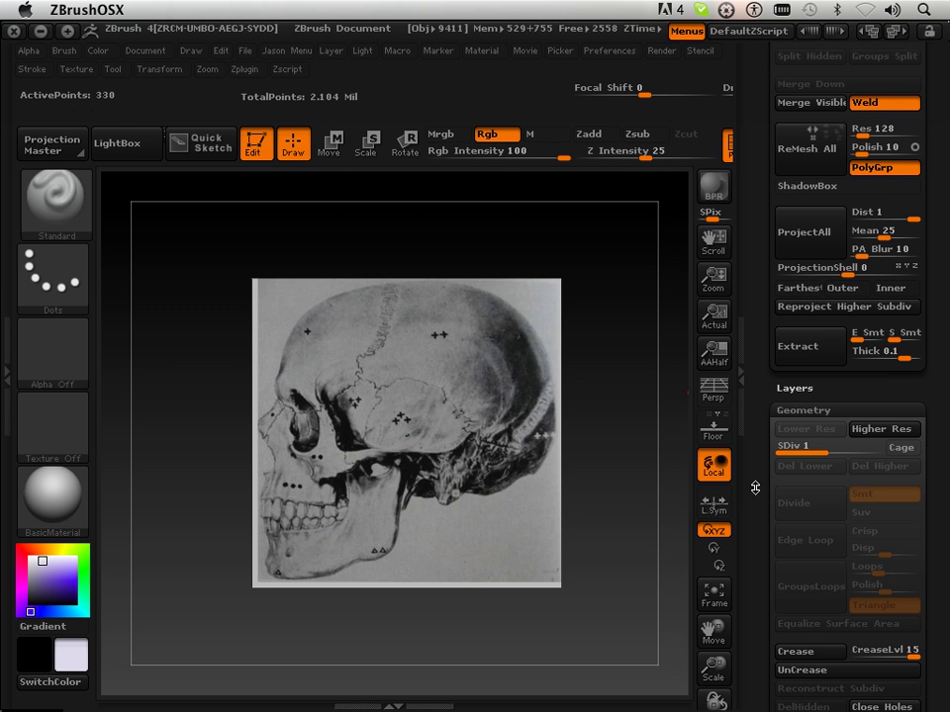
{"action": "mouse_move", "coordinate": [746, 511]}
{"action": "left_mouse_down"}
{"action": "mouse_move", "coordinate": [748, 536]}
{"action": "mouse_move", "coordinate": [736, 314]}
{"action": "mouse_move", "coordinate": [767, 453]}
{"action": "mouse_move", "coordinate": [771, 441]}
{"action": "mouse_move", "coordinate": [748, 451]}
{"action": "mouse_move", "coordinate": [752, 442]}
{"action": "mouse_move", "coordinate": [759, 538]}
{"action": "left_mouse_up"}
{"action": "left_click", "coordinate": [800, 178]}
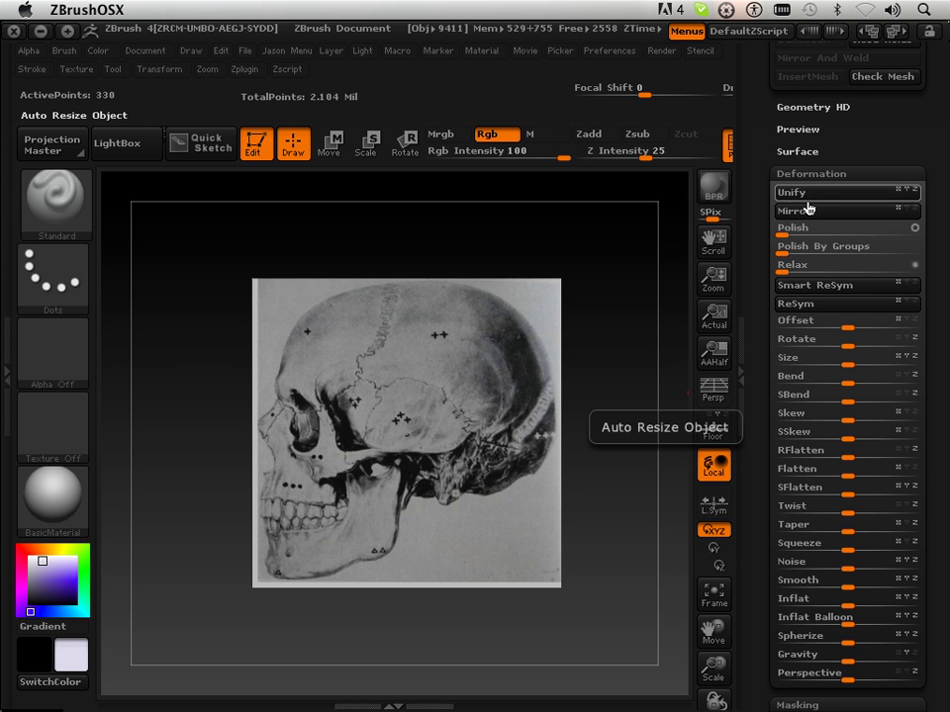
{"action": "left_click", "coordinate": [820, 197]}
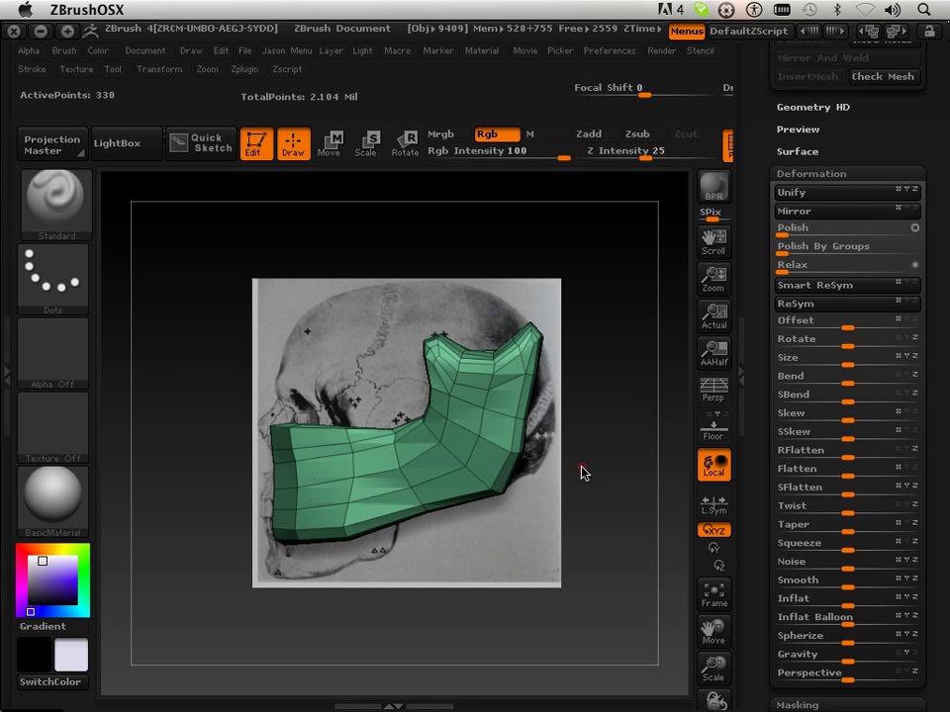
Show the skull_done subtool again and scale the jaw down from the chin with a Scale transpose line in side view
{"action": "left_click_drag", "start_coordinate": [587, 477], "coordinate": [678, 470]}
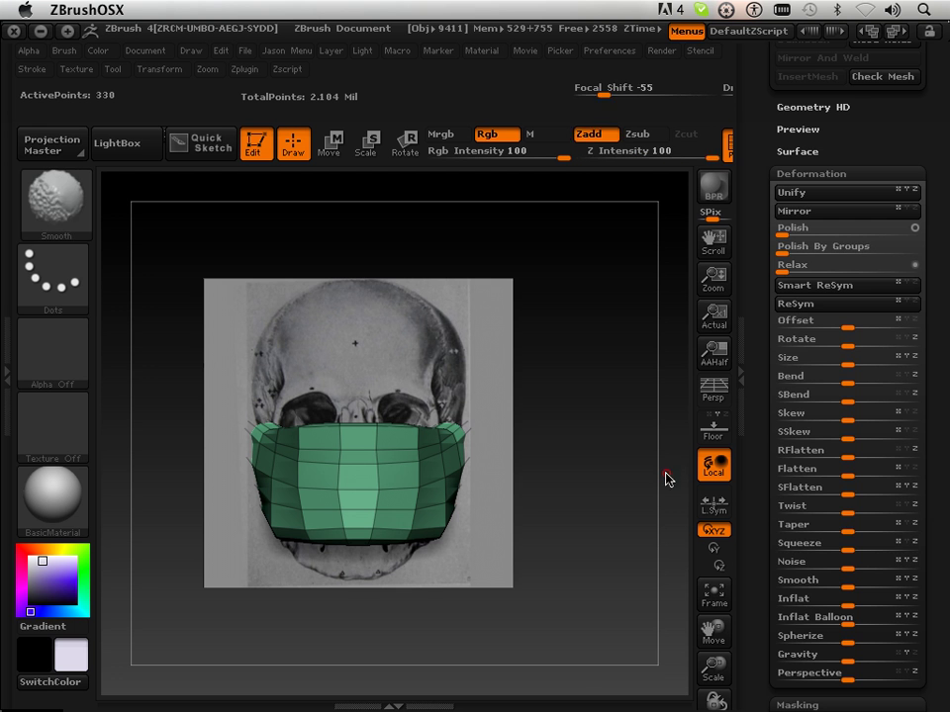
{"action": "left_click_drag", "start_coordinate": [772, 223], "coordinate": [769, 486]}
{"action": "left_click", "coordinate": [910, 336]}
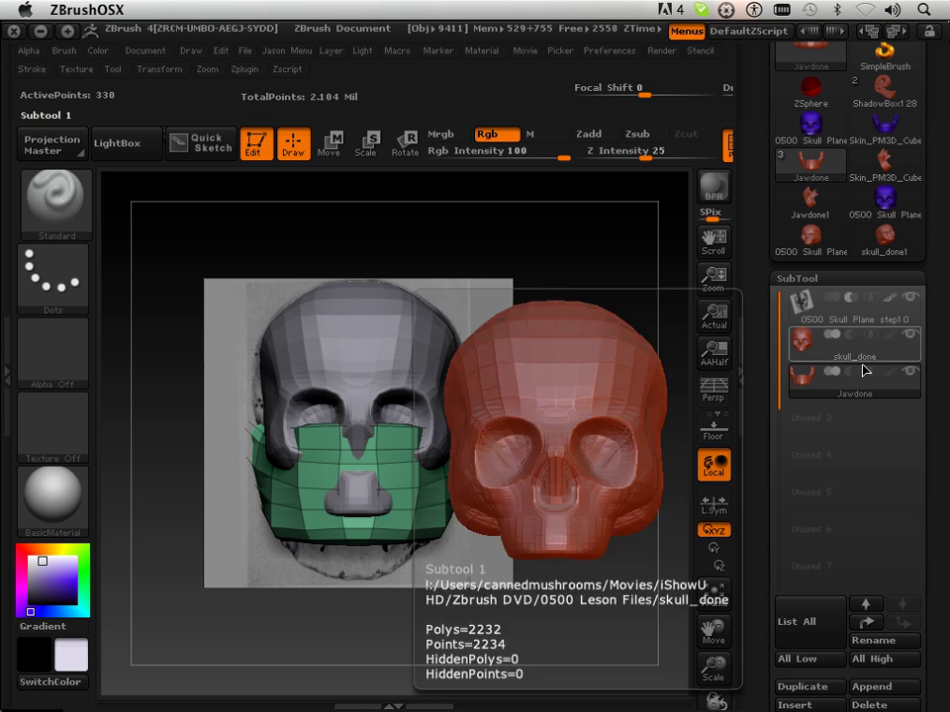
{"action": "left_click_drag", "start_coordinate": [627, 500], "coordinate": [549, 518]}
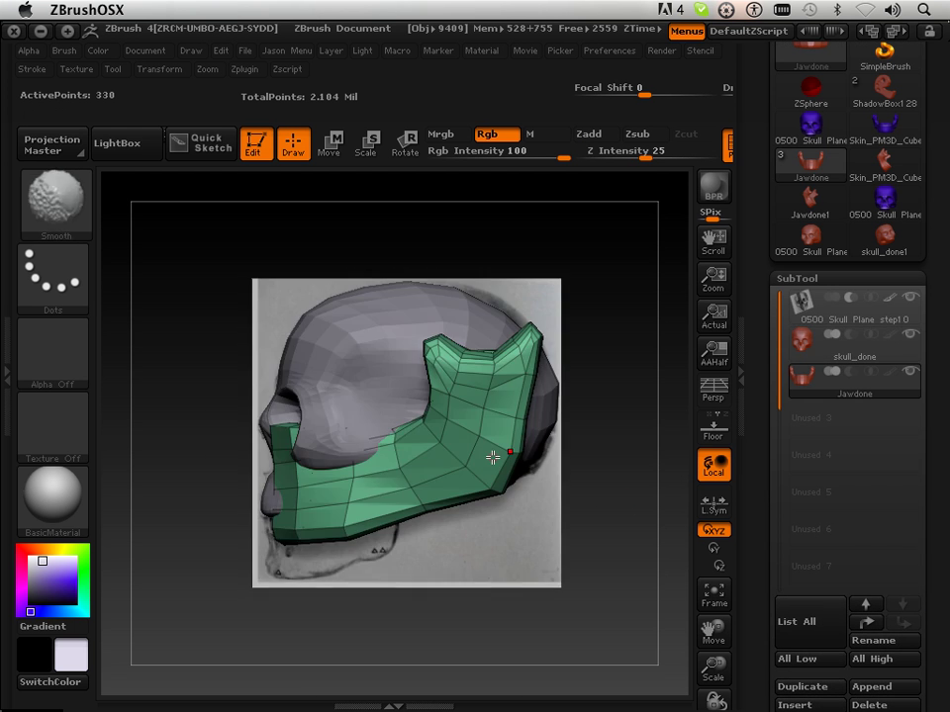
{"action": "left_click", "coordinate": [360, 151]}
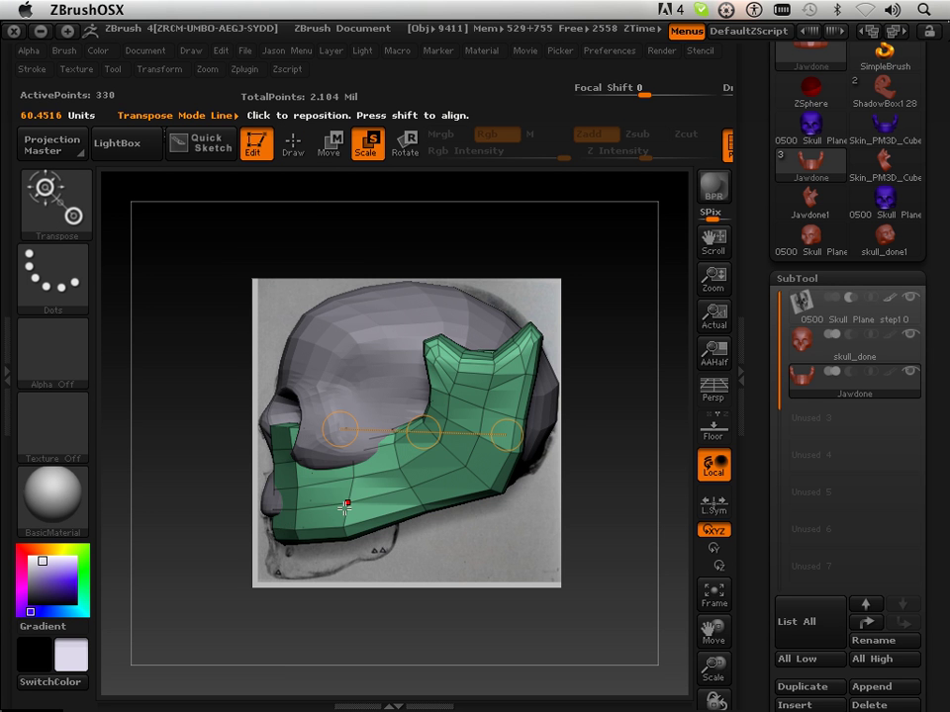
{"action": "mouse_move", "coordinate": [277, 534]}
{"action": "left_mouse_down"}
{"action": "mouse_move", "coordinate": [520, 355]}
{"action": "mouse_move", "coordinate": [501, 386]}
{"action": "mouse_move", "coordinate": [520, 364]}
{"action": "mouse_move", "coordinate": [282, 539]}
{"action": "left_mouse_up"}
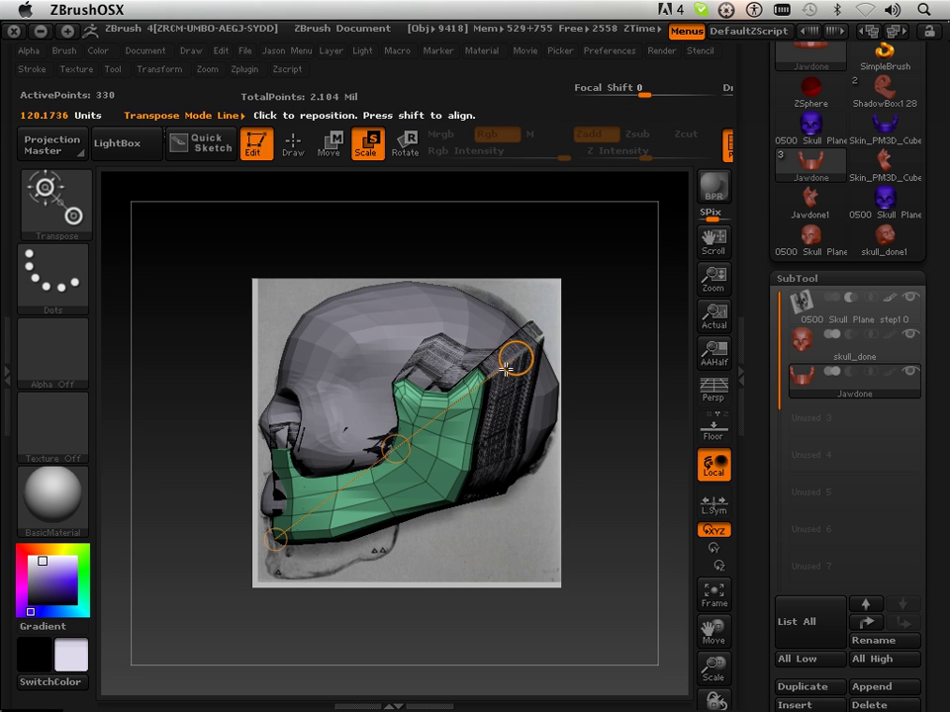
{"action": "left_click_drag", "start_coordinate": [518, 359], "coordinate": [347, 473]}
Move the jaw down with the transpose line onto the lower jaw of the side reference, and return to Draw mode
{"action": "left_click", "coordinate": [324, 150]}
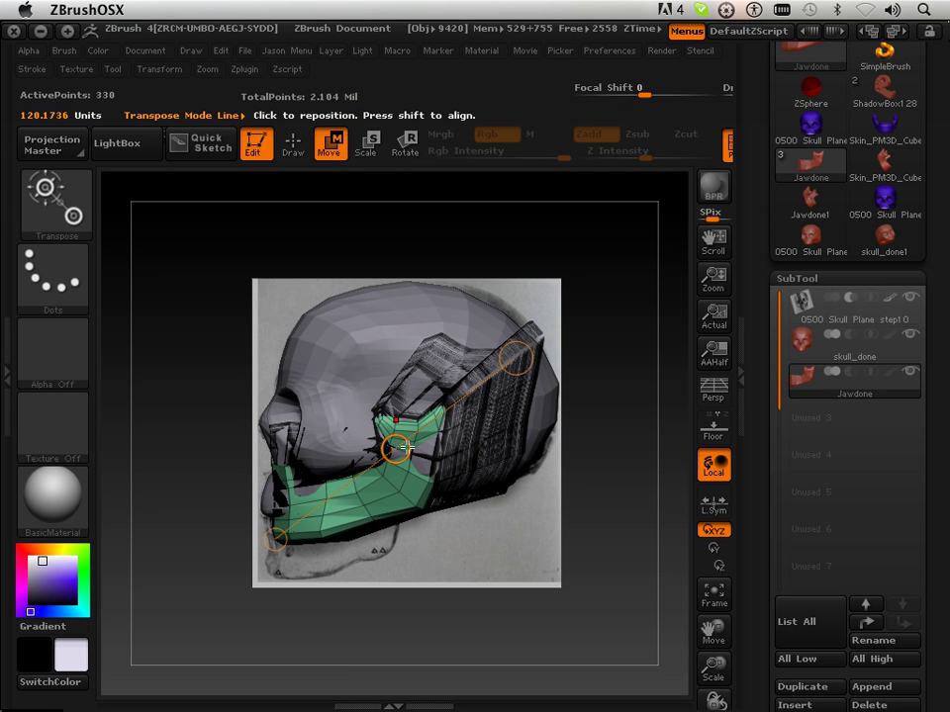
{"action": "left_click_drag", "start_coordinate": [396, 450], "coordinate": [391, 487]}
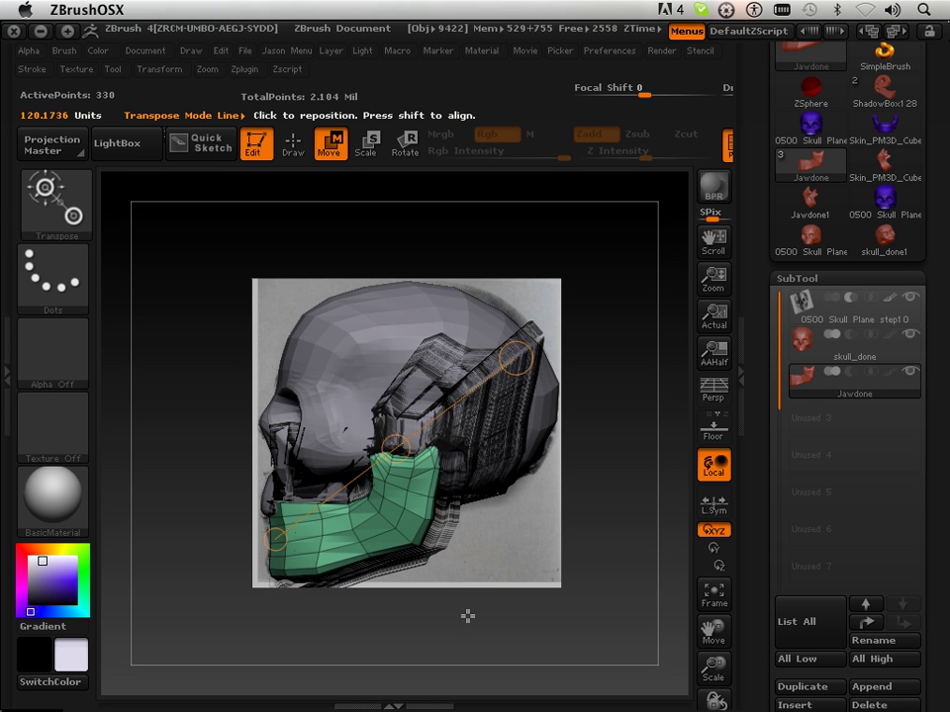
{"action": "left_click_drag", "start_coordinate": [463, 632], "coordinate": [559, 628]}
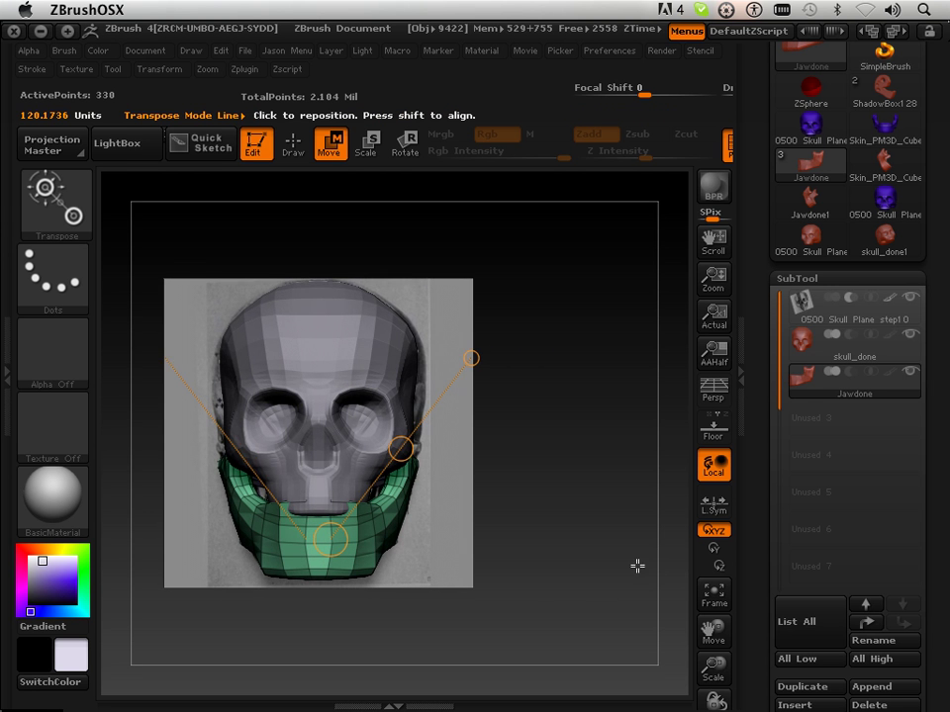
{"action": "key", "text": "q"}
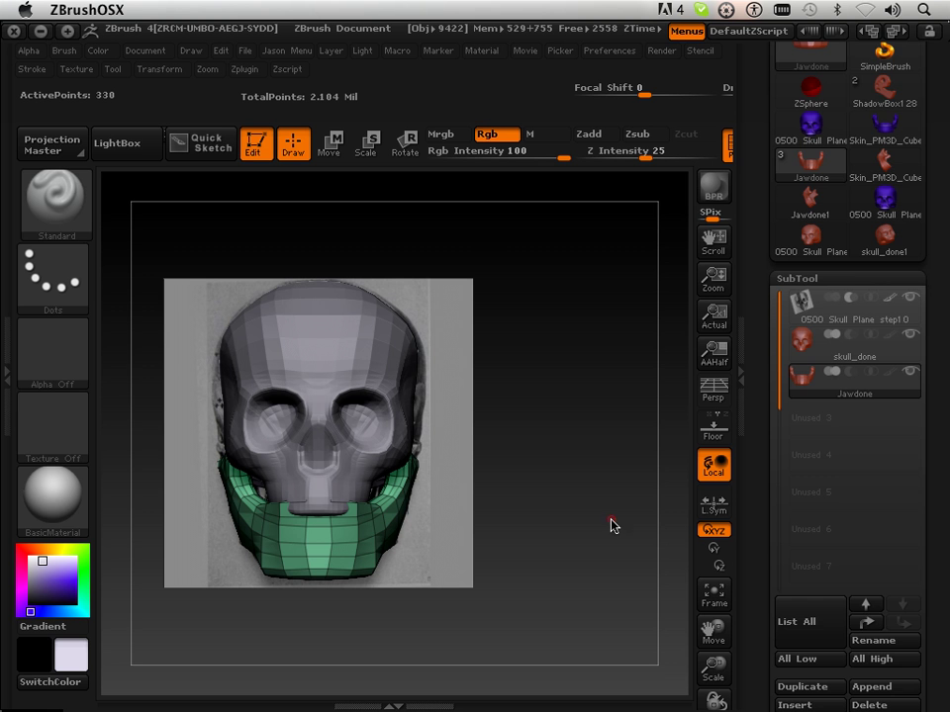
Narrow the jaw with the Size deformation on the X axis only, at about -27
{"action": "left_click_drag", "start_coordinate": [751, 563], "coordinate": [740, 288]}
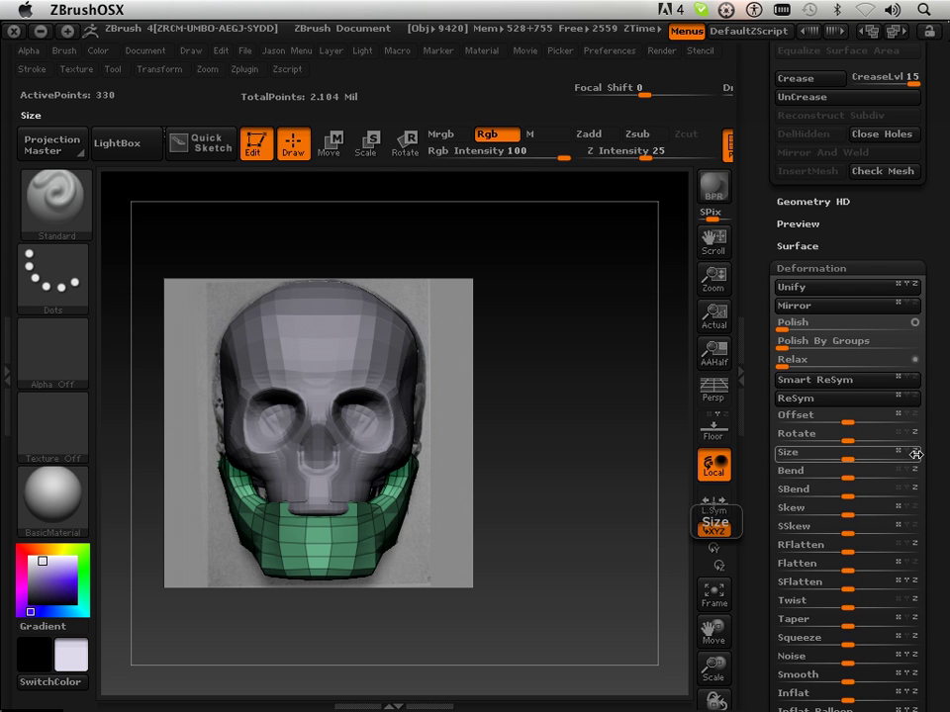
{"action": "left_click_drag", "start_coordinate": [917, 456], "coordinate": [833, 462]}
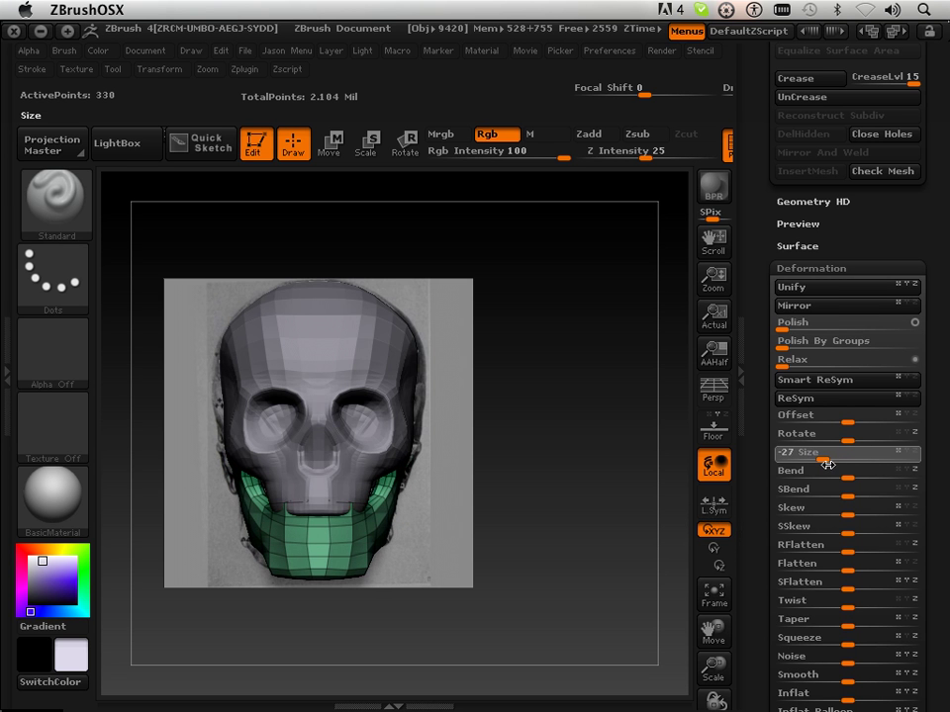
{"action": "left_click_drag", "start_coordinate": [826, 464], "coordinate": [829, 464]}
Lower the jaw with the Offset deformation on Y, and shrink it slightly with Size on all three axes
{"action": "left_click_drag", "start_coordinate": [664, 501], "coordinate": [560, 509]}
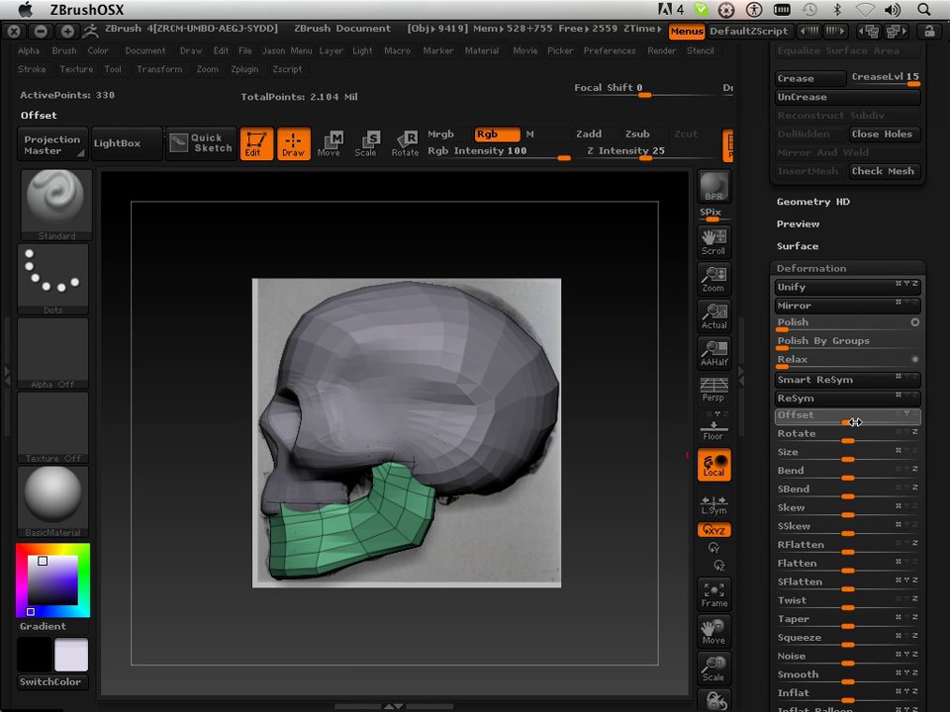
{"action": "mouse_move", "coordinate": [854, 423]}
{"action": "left_mouse_down"}
{"action": "mouse_move", "coordinate": [876, 428]}
{"action": "mouse_move", "coordinate": [846, 427]}
{"action": "mouse_move", "coordinate": [863, 425]}
{"action": "left_mouse_up"}
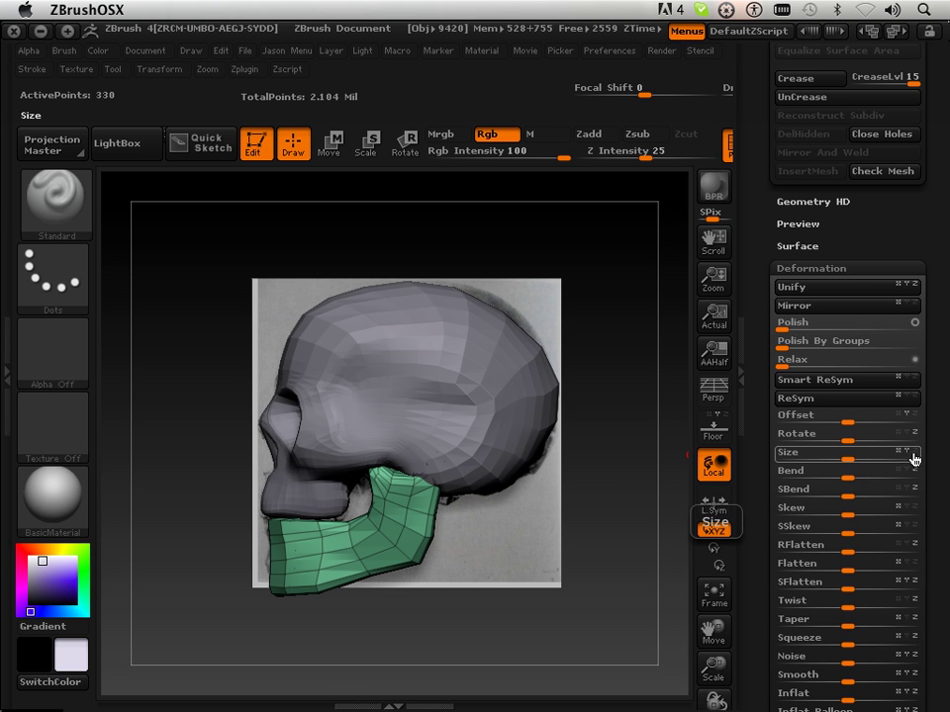
{"action": "left_click_drag", "start_coordinate": [858, 459], "coordinate": [836, 460]}
{"action": "mouse_move", "coordinate": [543, 653]}
{"action": "left_mouse_down"}
{"action": "mouse_move", "coordinate": [632, 629]}
{"action": "mouse_move", "coordinate": [546, 653]}
{"action": "mouse_move", "coordinate": [553, 642]}
{"action": "left_mouse_up"}
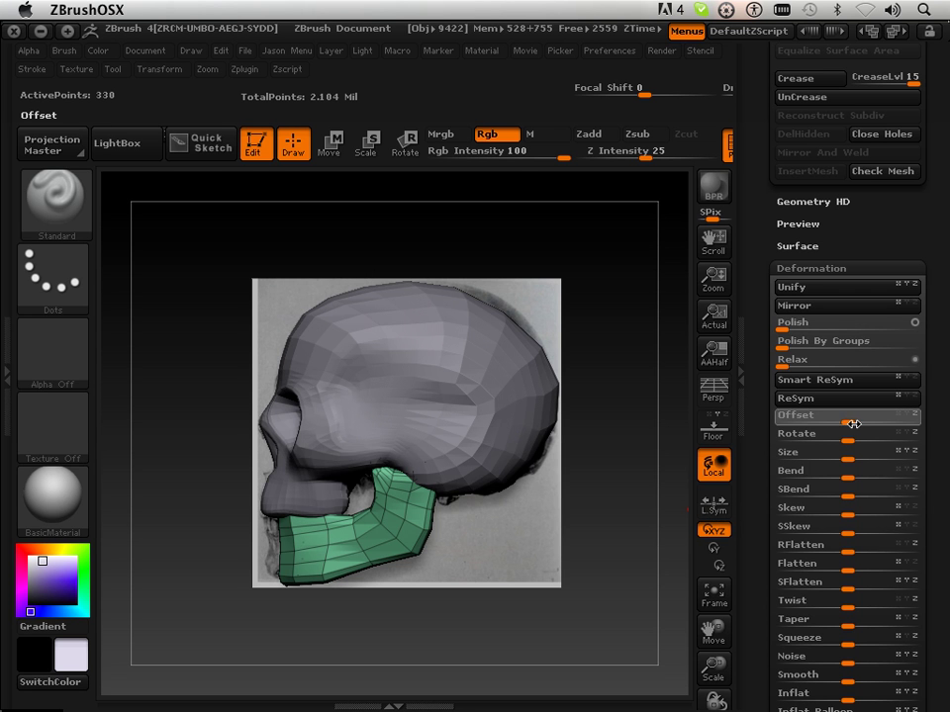
Shift the jaw forward with the Offset deformation on Z and check its fit against the front reference
{"action": "left_click_drag", "start_coordinate": [852, 424], "coordinate": [839, 420]}
{"action": "left_click_drag", "start_coordinate": [358, 642], "coordinate": [447, 645]}
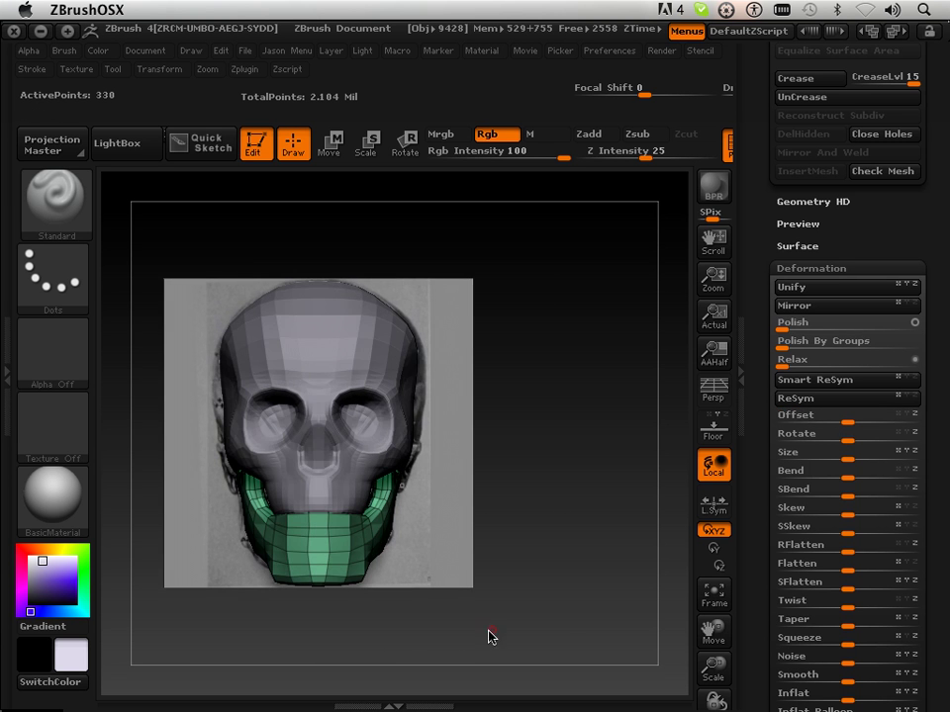
{"action": "mouse_move", "coordinate": [560, 611]}
{"action": "left_mouse_down"}
{"action": "mouse_move", "coordinate": [588, 606]}
{"action": "mouse_move", "coordinate": [570, 608]}
{"action": "left_mouse_up"}
{"action": "left_click_drag", "start_coordinate": [712, 668], "coordinate": [760, 597]}
{"action": "left_click_drag", "start_coordinate": [555, 666], "coordinate": [572, 598]}
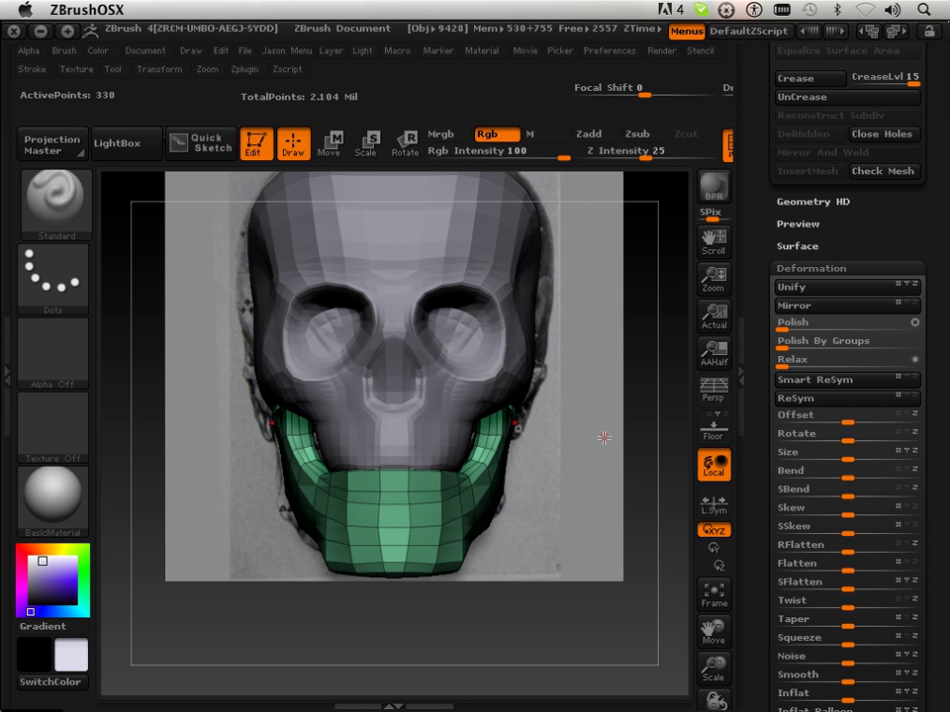
Raise the Jawdone subtool to subdivision level 2 and check the smoother shape from the side and front
{"action": "left_click_drag", "start_coordinate": [617, 605], "coordinate": [553, 636]}
{"action": "left_click_drag", "start_coordinate": [757, 435], "coordinate": [762, 575]}
{"action": "left_click", "coordinate": [836, 241]}
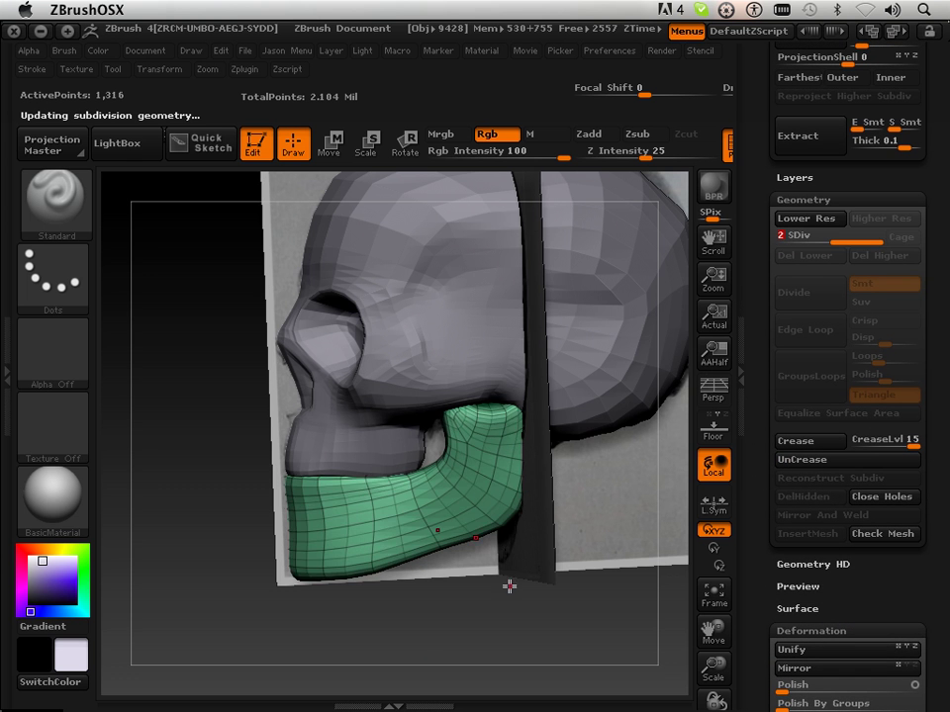
{"action": "left_click_drag", "start_coordinate": [442, 653], "coordinate": [505, 643]}
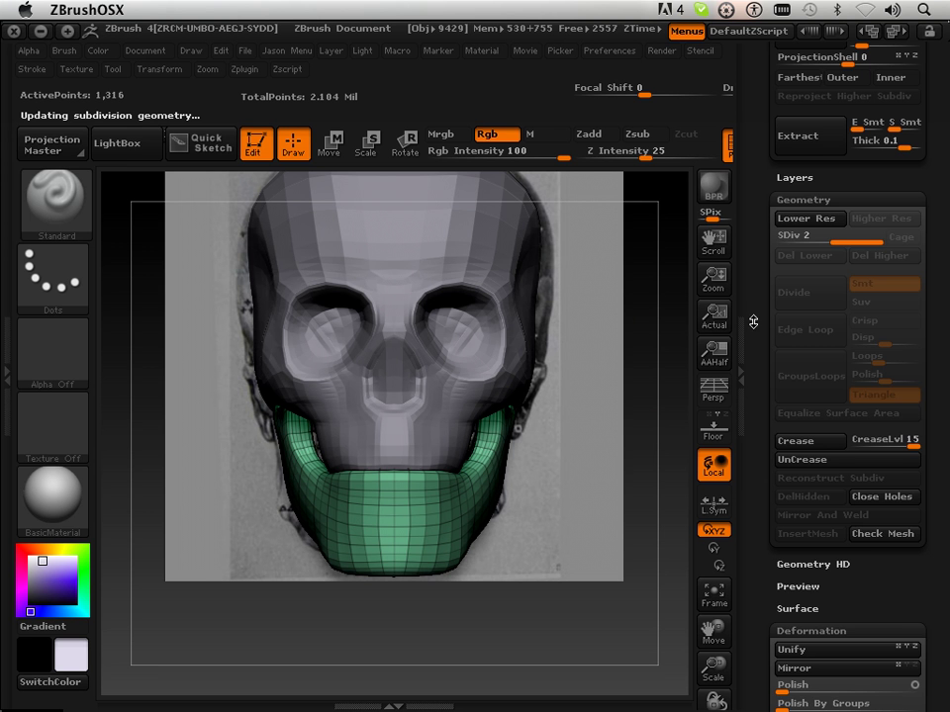
Select the skull_done subtool and reconstruct a lower subdivision level, keeping it at level 1
{"action": "left_click_drag", "start_coordinate": [754, 321], "coordinate": [754, 534]}
{"action": "left_click", "coordinate": [862, 258]}
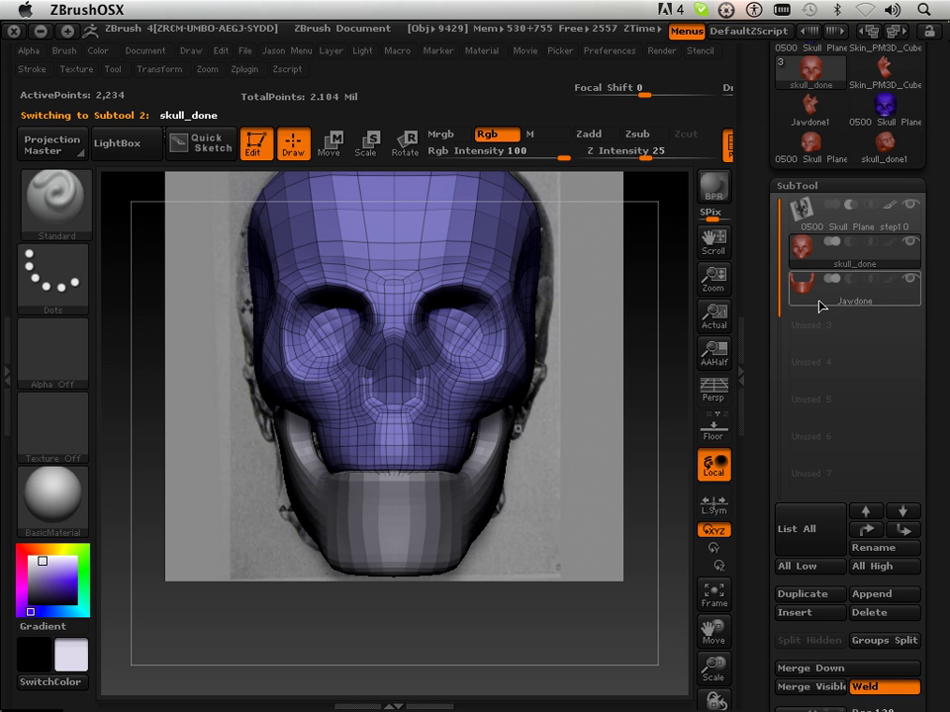
{"action": "left_click_drag", "start_coordinate": [755, 387], "coordinate": [745, 191]}
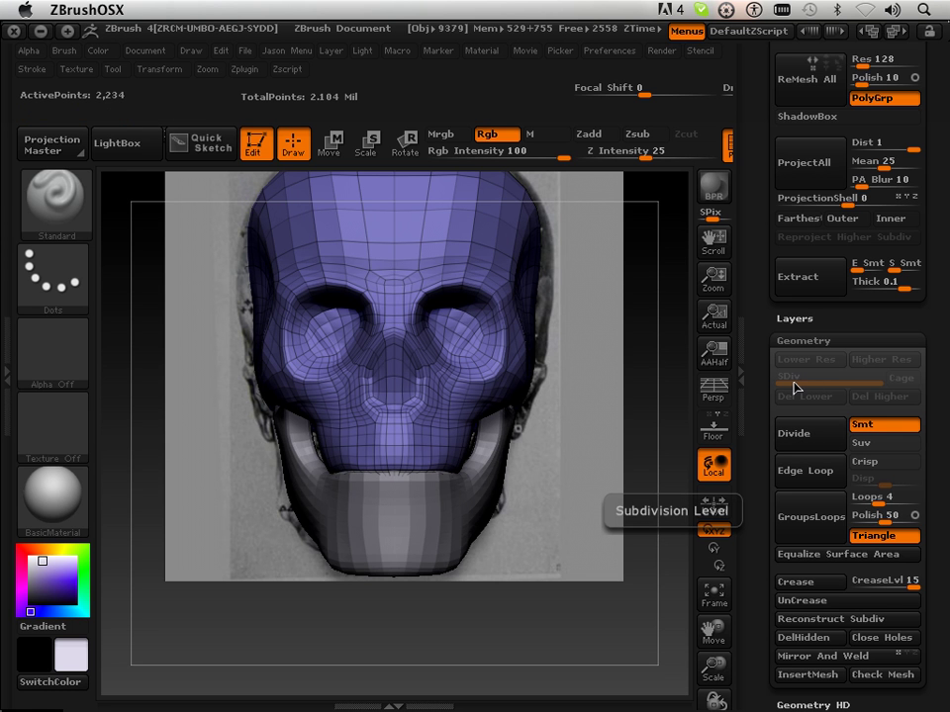
{"action": "left_click", "coordinate": [810, 621]}
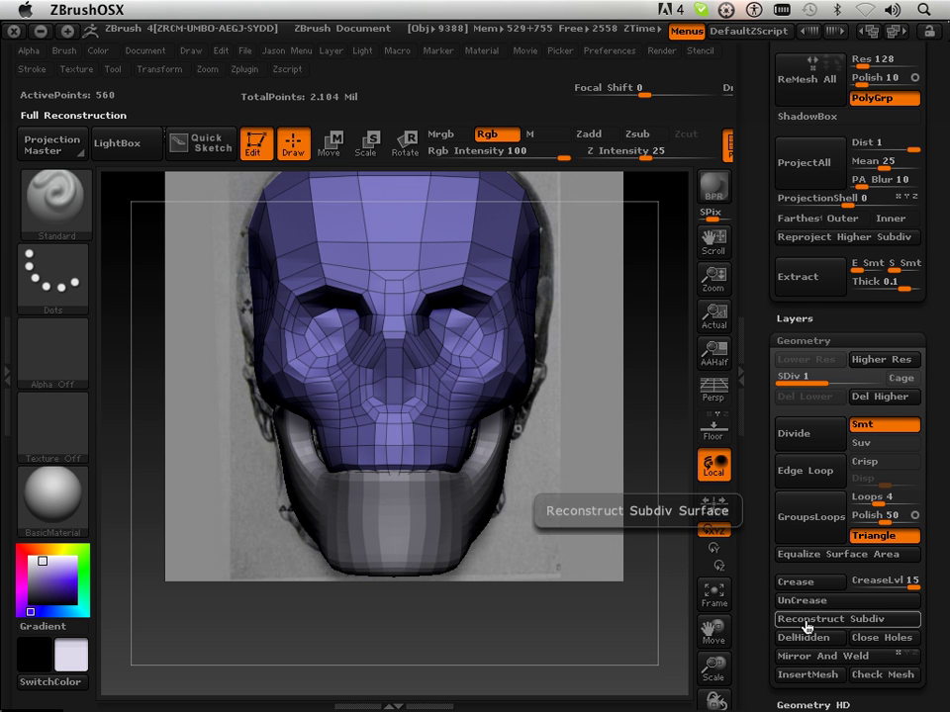
{"action": "left_click_drag", "start_coordinate": [805, 377], "coordinate": [769, 385]}
Select the Jawdone subtool and set its subdivision level to 1
{"action": "left_click_drag", "start_coordinate": [754, 264], "coordinate": [769, 437]}
{"action": "left_click", "coordinate": [839, 261]}
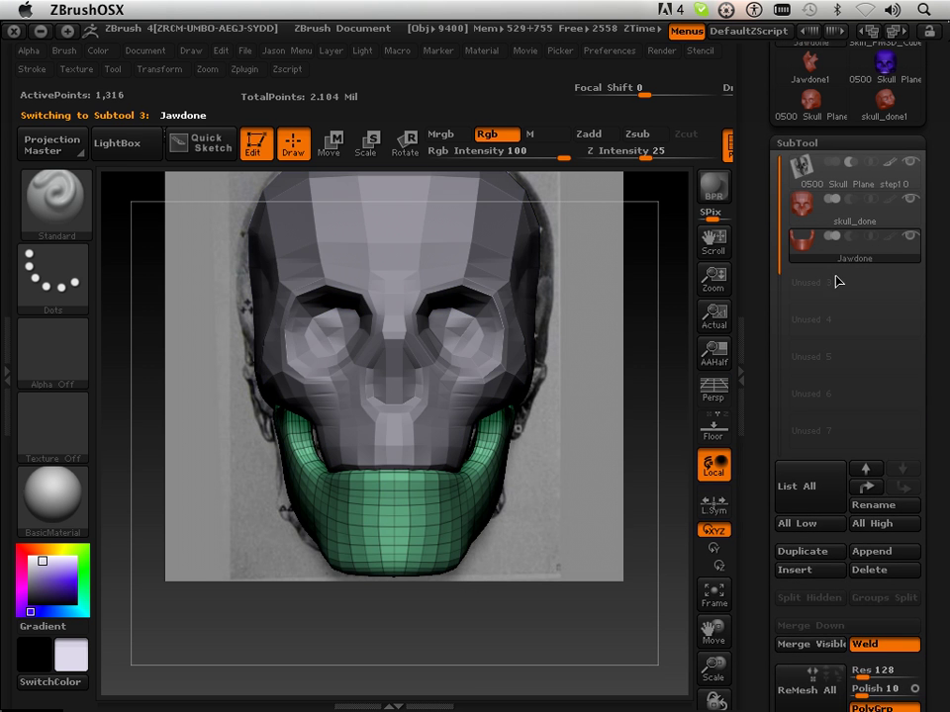
{"action": "left_click_drag", "start_coordinate": [760, 550], "coordinate": [747, 346]}
{"action": "left_click_drag", "start_coordinate": [826, 456], "coordinate": [796, 486]}
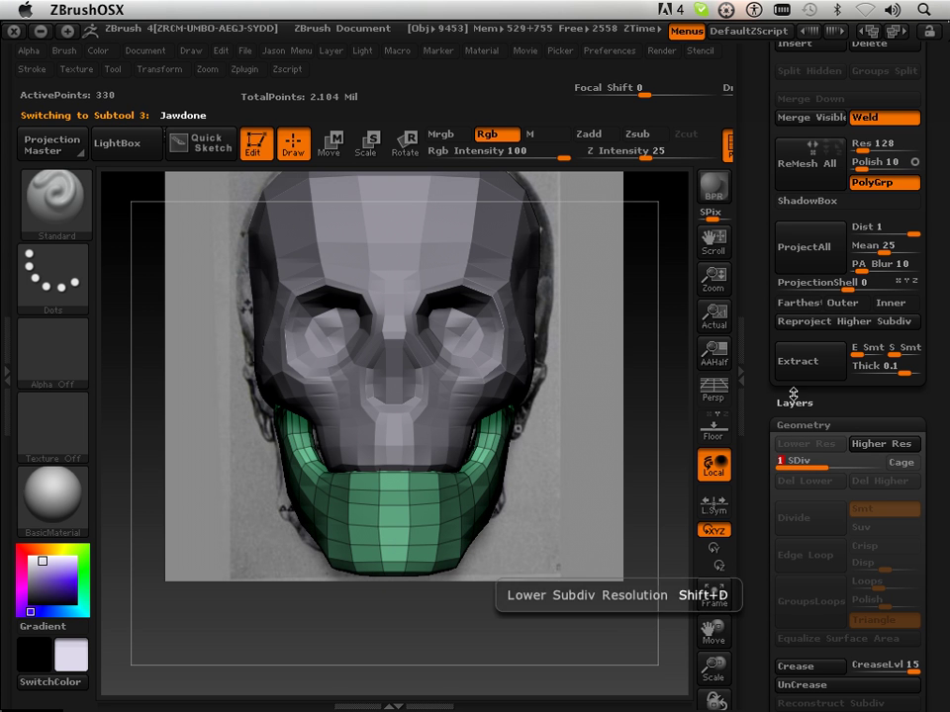
Turn off the PolyFrame display and examine the whole skull and jaw against the front reference
{"action": "left_click", "coordinate": [744, 296]}
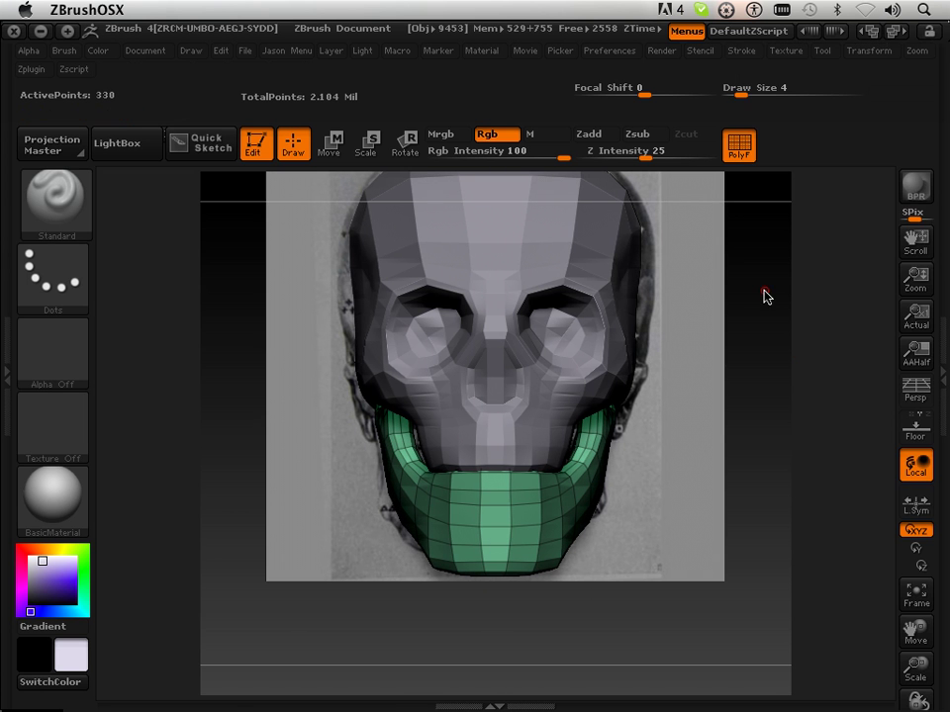
{"action": "left_click", "coordinate": [938, 258]}
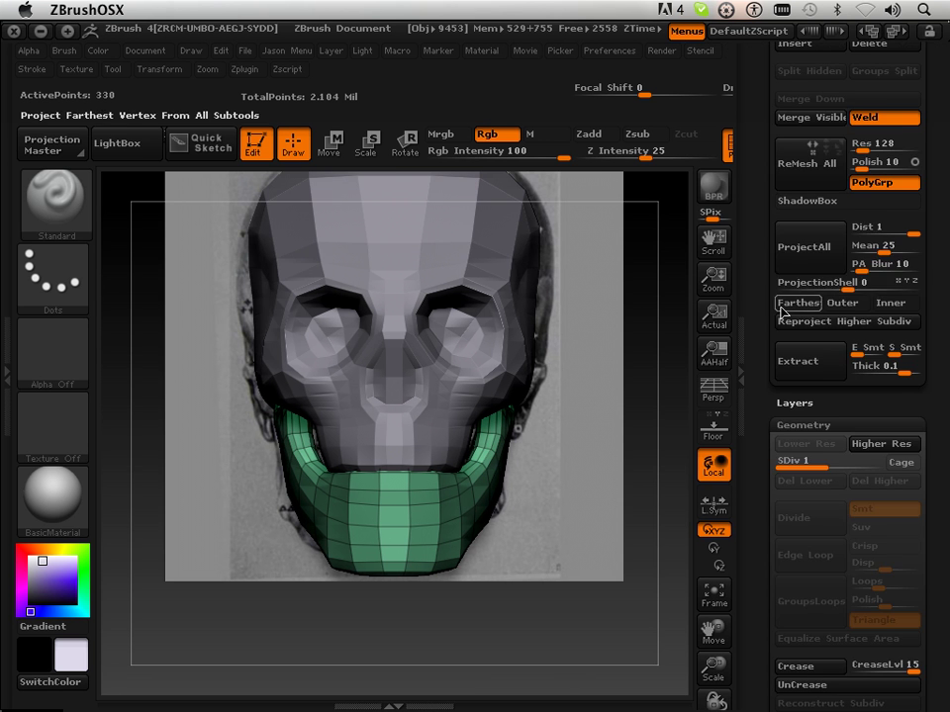
{"action": "scroll", "coordinate": [779, 284], "scroll_direction": "up", "scroll_amount": 10}
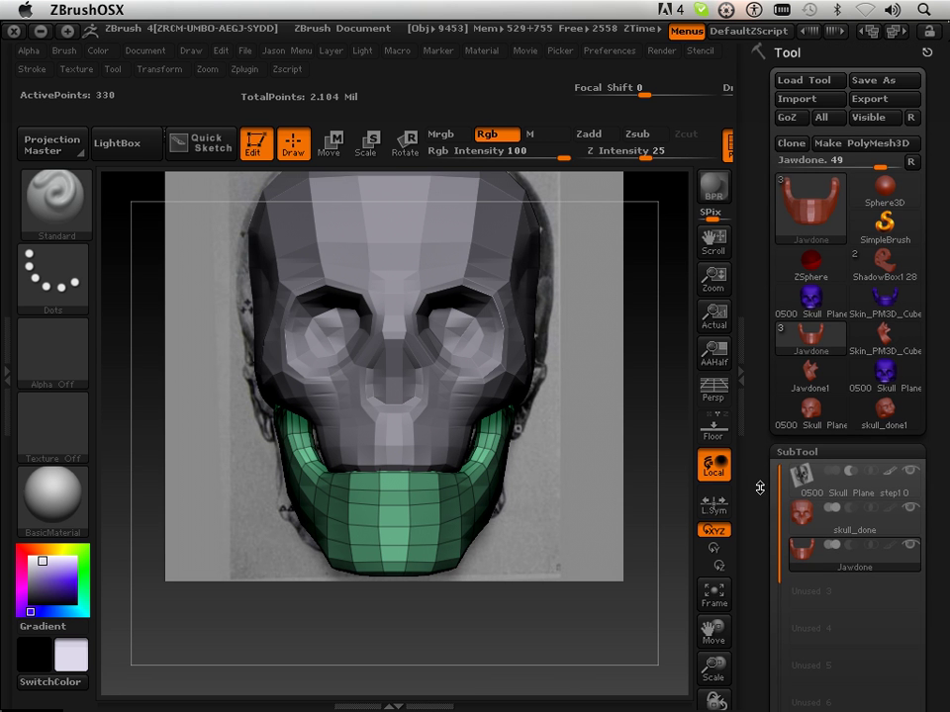
{"action": "left_click", "coordinate": [728, 145]}
{"action": "left_click", "coordinate": [712, 186]}
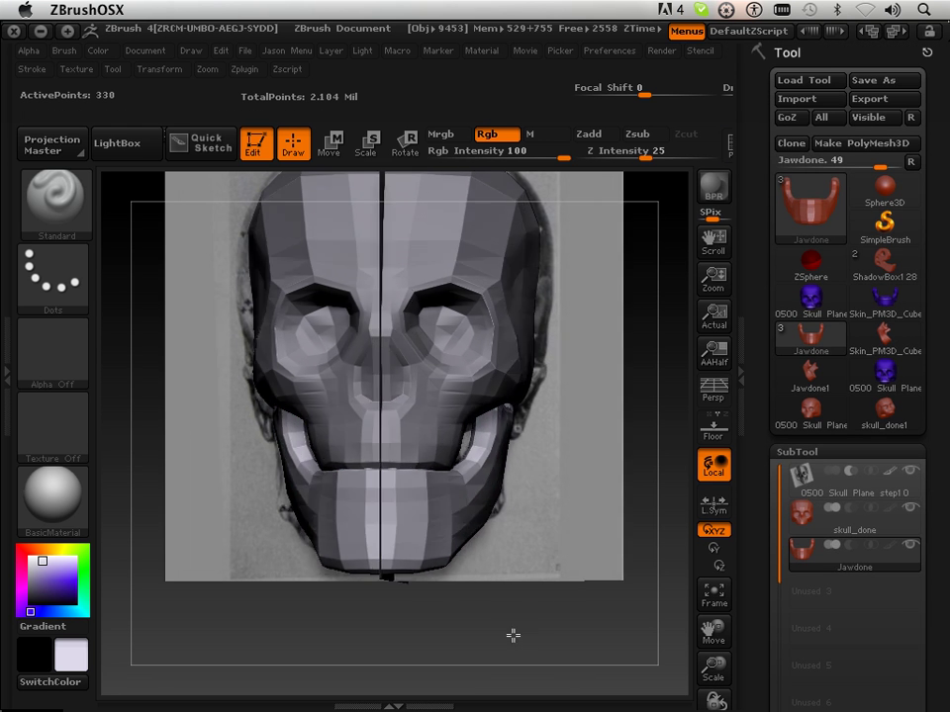
{"action": "mouse_move", "coordinate": [503, 634]}
{"action": "left_mouse_down"}
{"action": "mouse_move", "coordinate": [435, 640]}
{"action": "mouse_move", "coordinate": [517, 636]}
{"action": "mouse_move", "coordinate": [521, 647]}
{"action": "mouse_move", "coordinate": [561, 627]}
{"action": "mouse_move", "coordinate": [560, 642]}
{"action": "mouse_move", "coordinate": [581, 651]}
{"action": "mouse_move", "coordinate": [506, 664]}
{"action": "mouse_move", "coordinate": [516, 651]}
{"action": "left_mouse_up"}
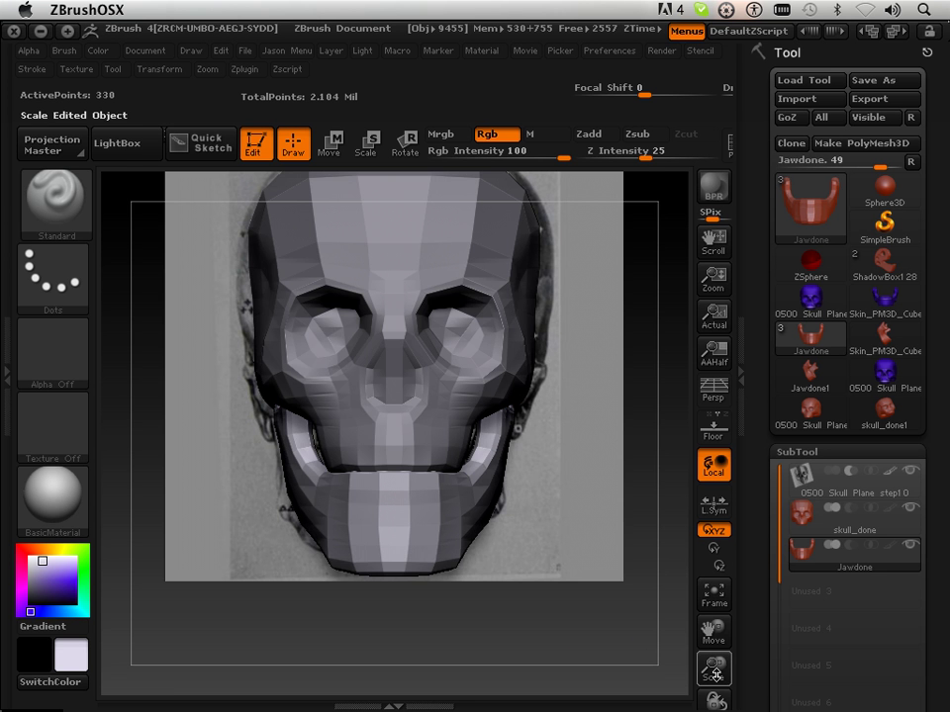
{"action": "left_click_drag", "start_coordinate": [714, 674], "coordinate": [717, 615]}
{"action": "left_click_drag", "start_coordinate": [595, 599], "coordinate": [552, 591]}
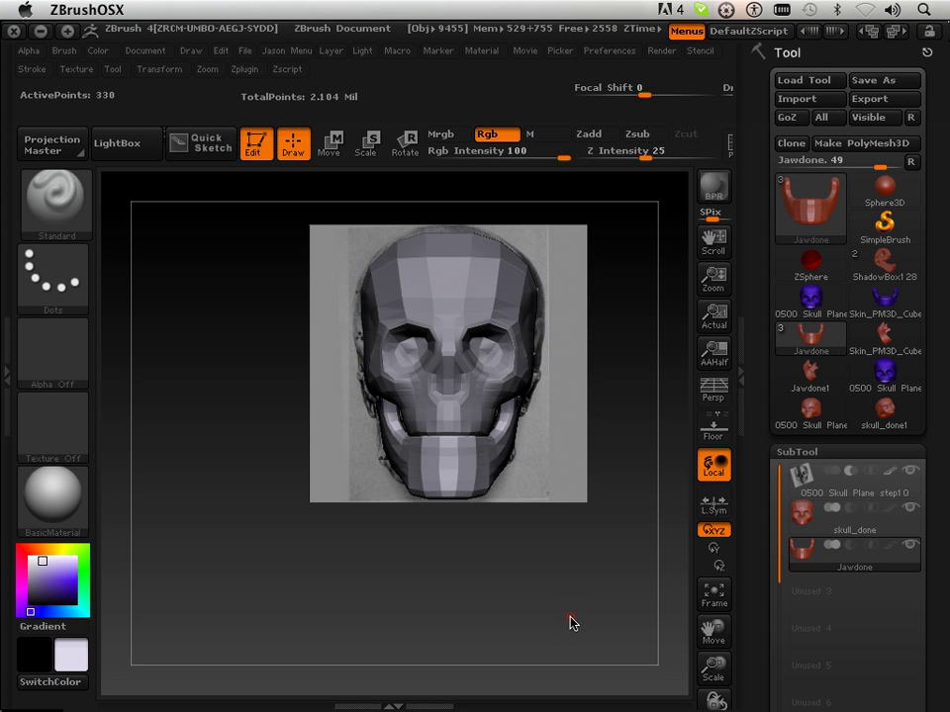